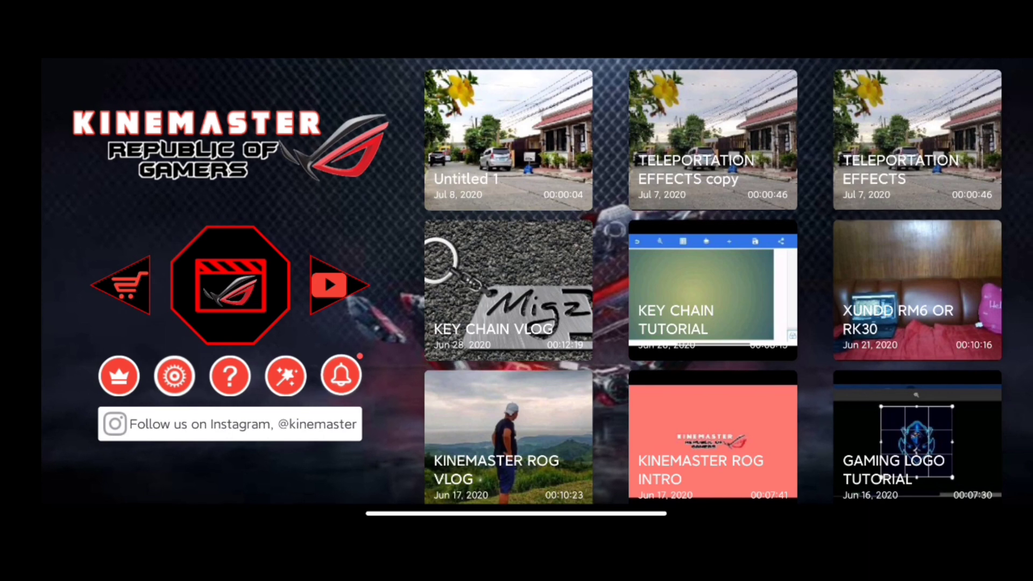
scroll(713, 282, "down", 3)
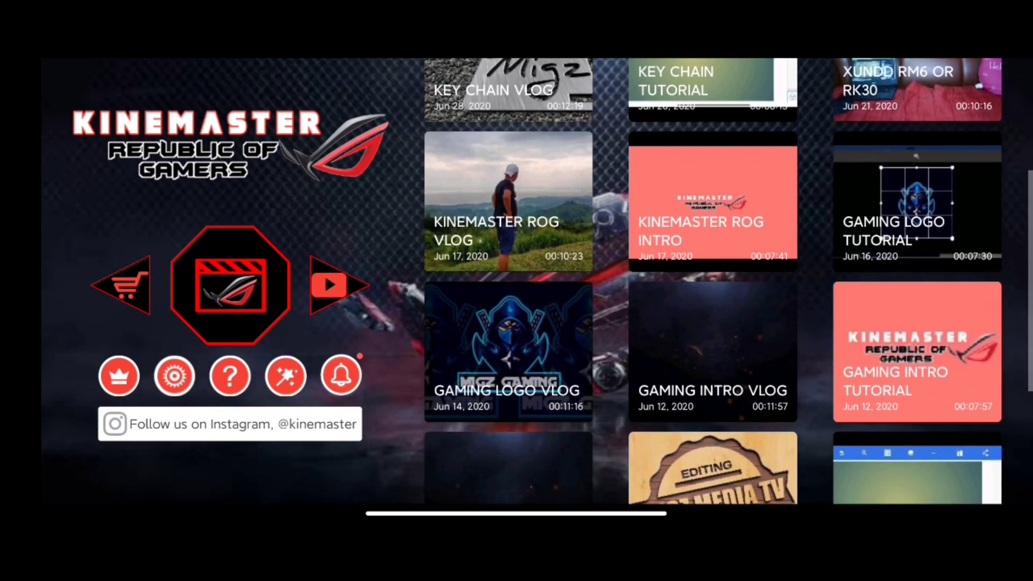
scroll(713, 282, "down", 5)
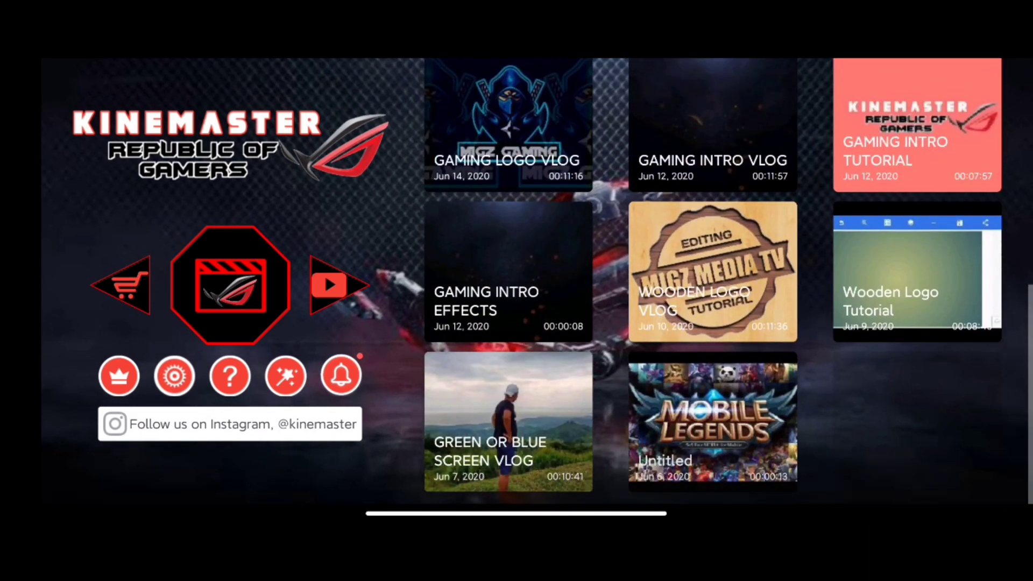
scroll(713, 283, "up", 1)
scroll(713, 283, "down", 1)
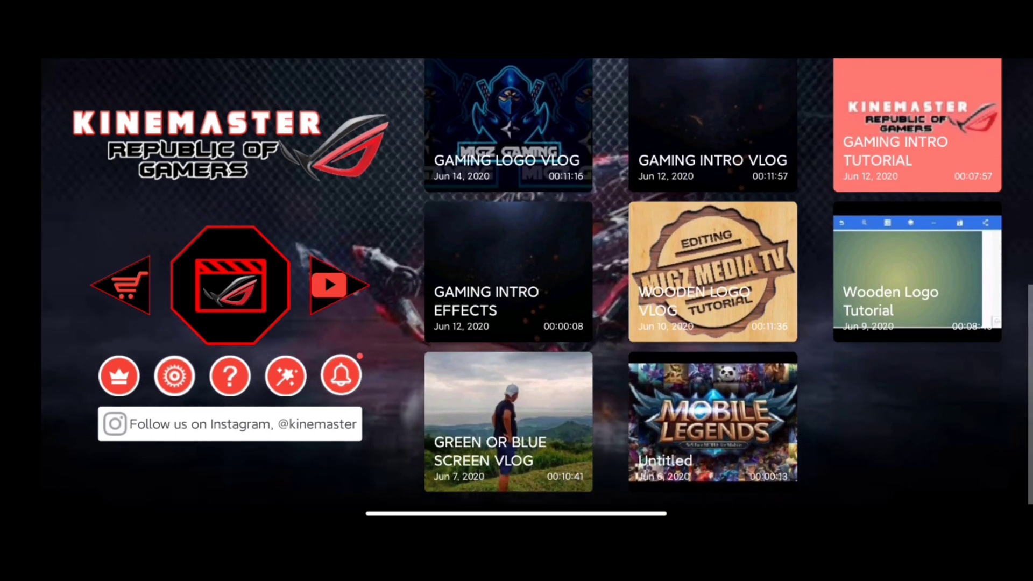
scroll(713, 283, "up", 1)
scroll(712, 283, "up", 2)
scroll(713, 284, "up", 2)
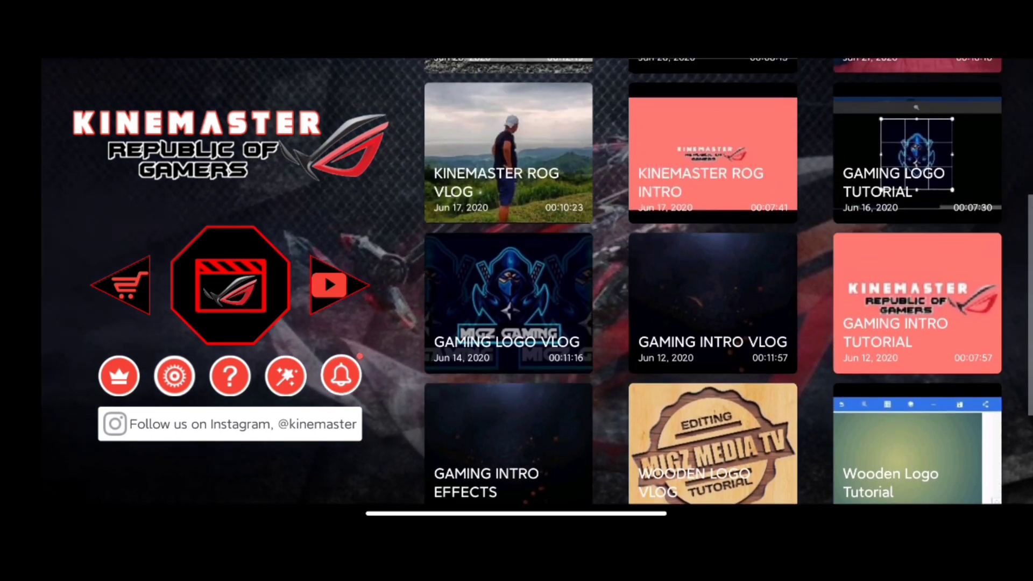
scroll(713, 283, "up", 2)
scroll(713, 282, "up", 2)
scroll(713, 282, "up", 1)
scroll(713, 283, "up", 2)
scroll(712, 283, "down", 2)
scroll(713, 282, "down", 1)
scroll(713, 282, "down", 3)
scroll(713, 282, "down", 3)
scroll(713, 282, "down", 1)
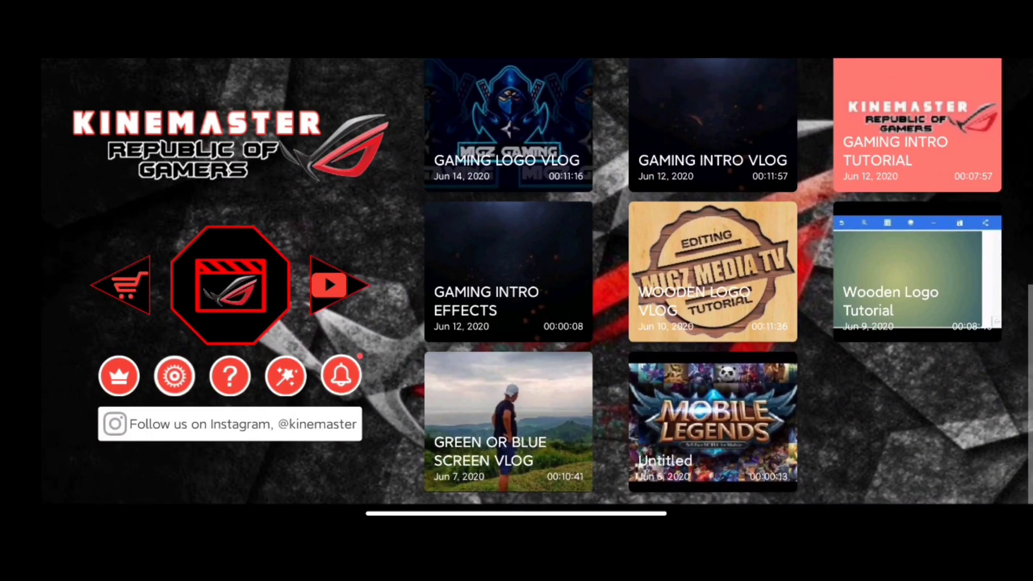
scroll(713, 282, "up", 4)
scroll(713, 282, "up", 2)
Create a 16:9 project with the street video and scrub back toward its start.
left_click(230, 285)
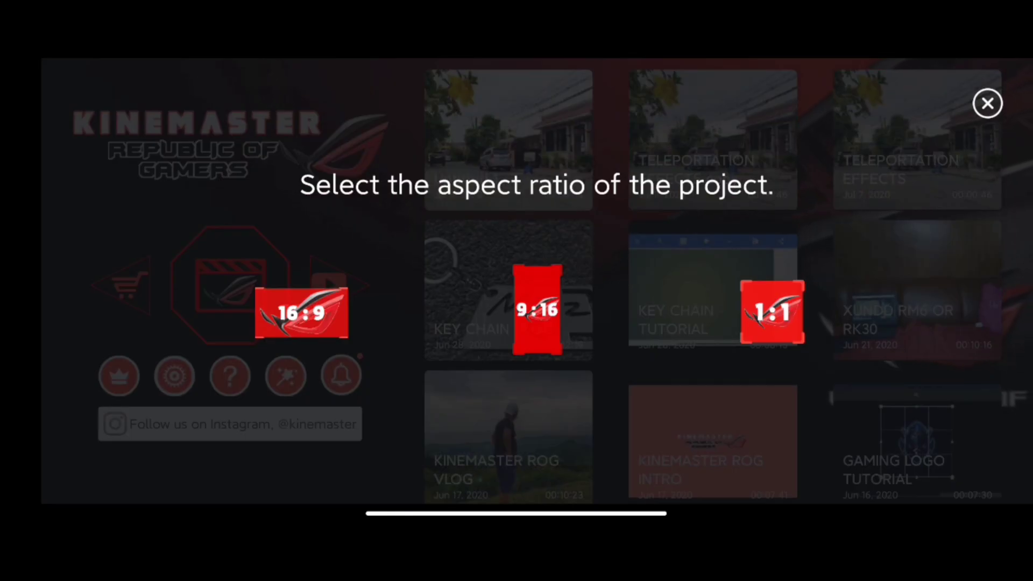
left_click(301, 312)
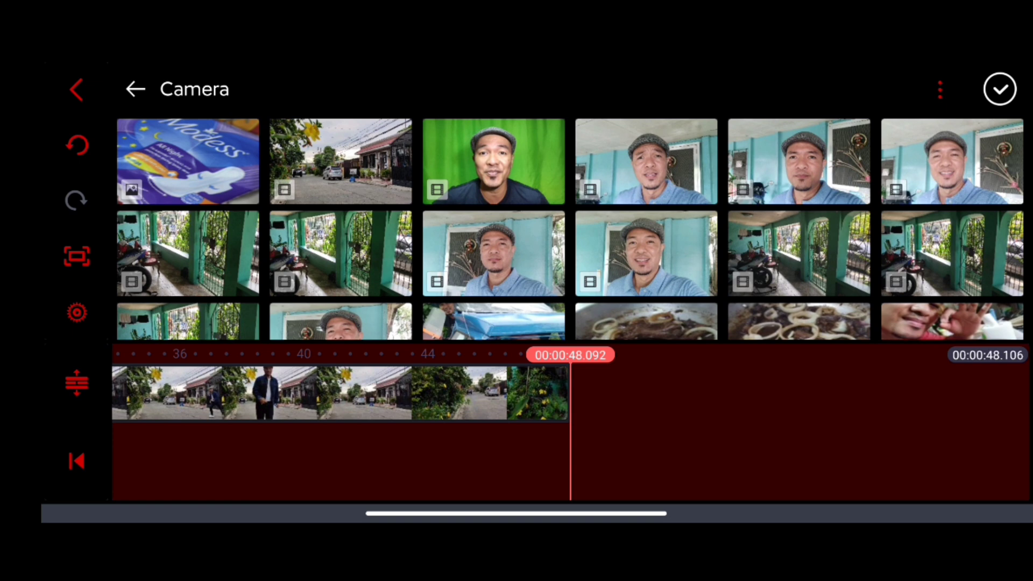
left_click(1000, 90)
left_click_drag(364, 394, 807, 394)
Move the playhead to where the man walks and select the street clip.
left_click(77, 462)
left_click_drag(686, 394, 400, 394)
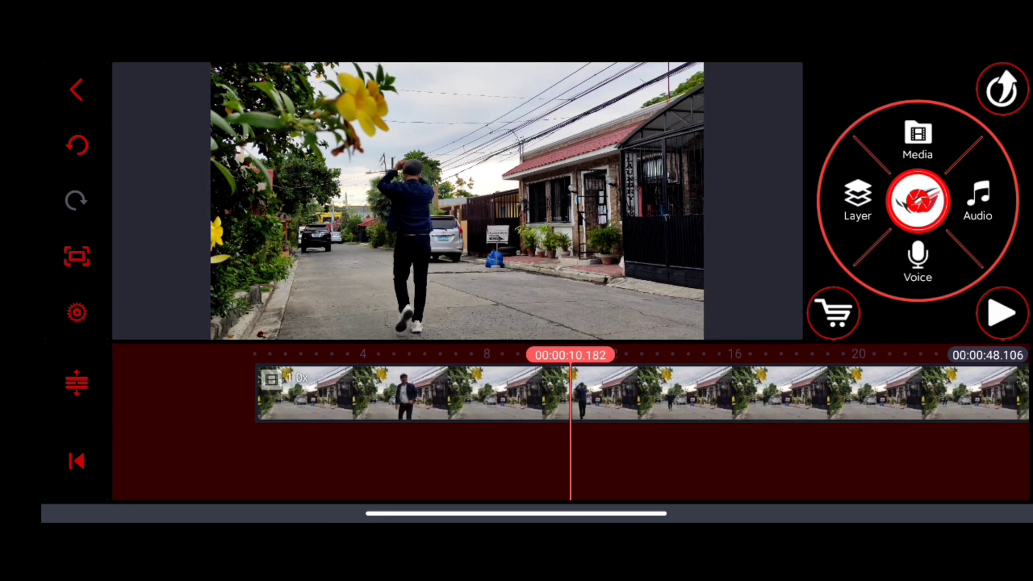
left_click_drag(565, 394, 592, 394)
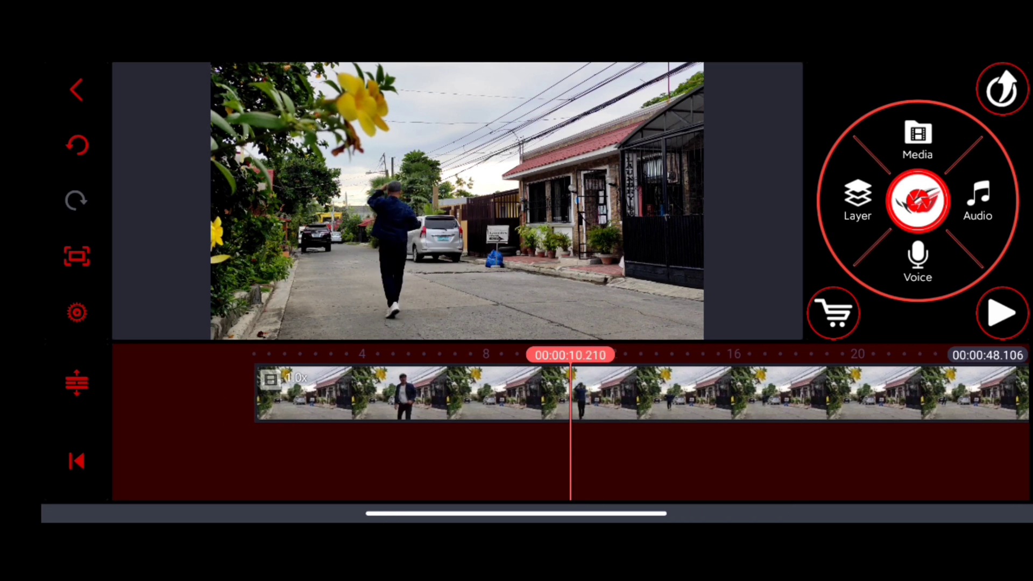
left_click(646, 395)
scroll(920, 227, "down", 3)
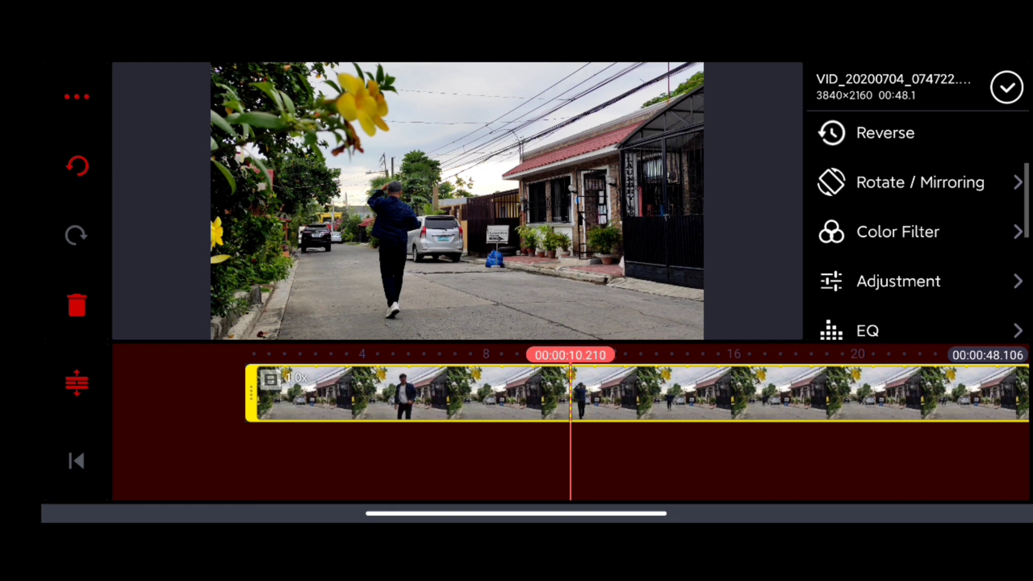
Give the clip contrast +15, saturation +15, vibrance +5 and temperature +6.
left_click(898, 258)
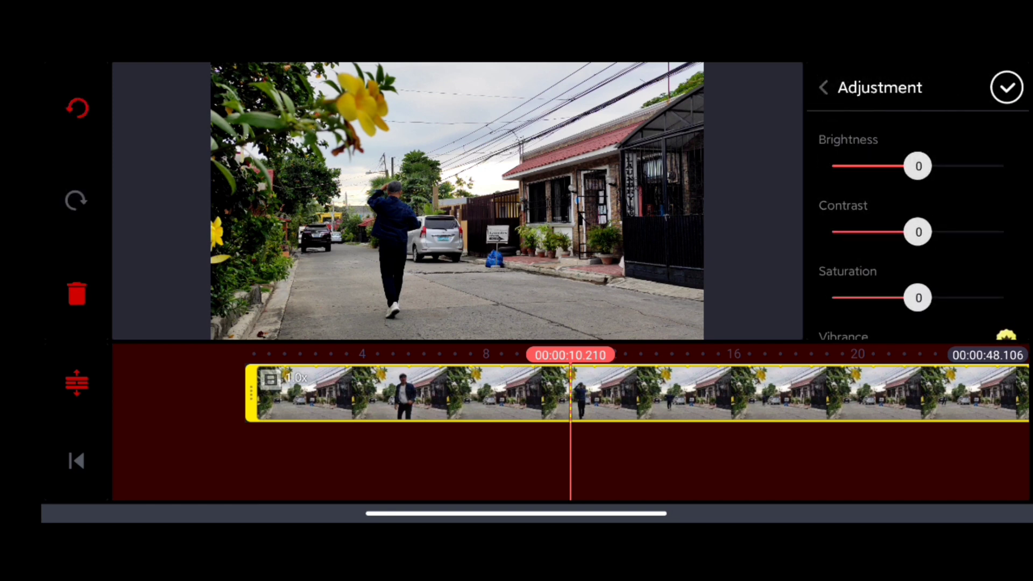
mouse_move(918, 228)
left_mouse_down()
mouse_move(942, 228)
mouse_move(931, 229)
left_mouse_up()
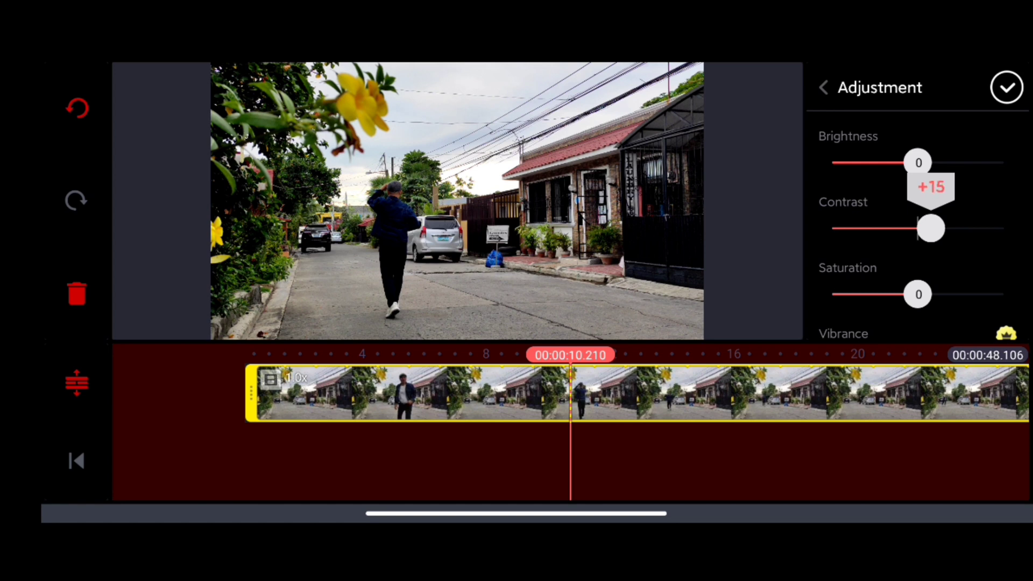
left_click(917, 293)
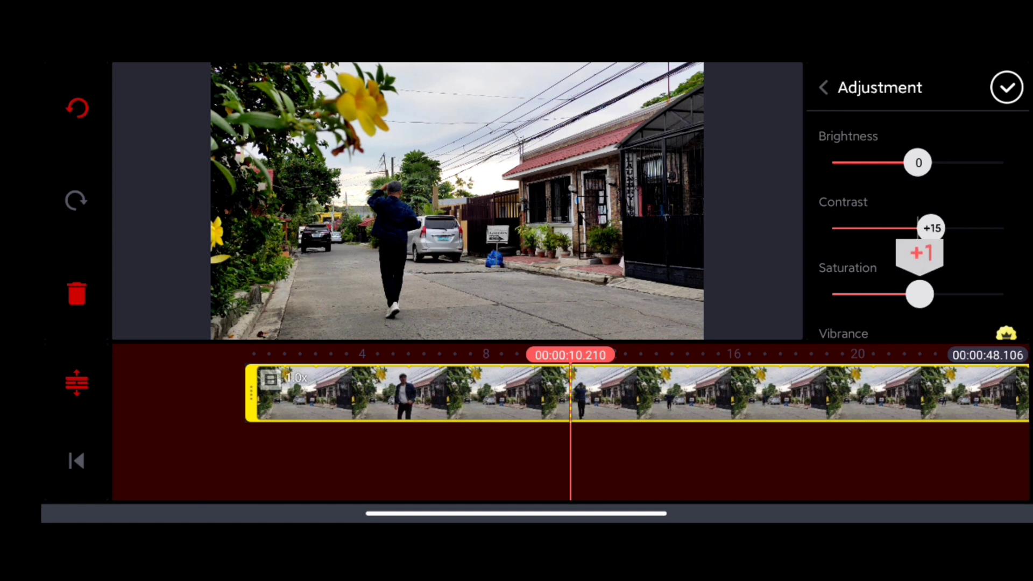
left_click_drag(919, 294, 929, 289)
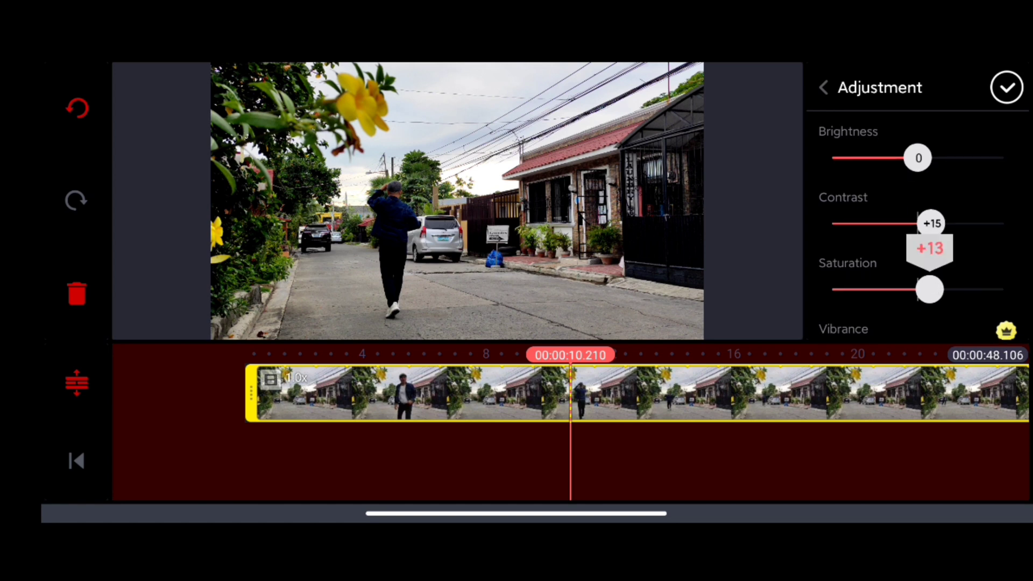
left_click_drag(931, 289, 931, 289)
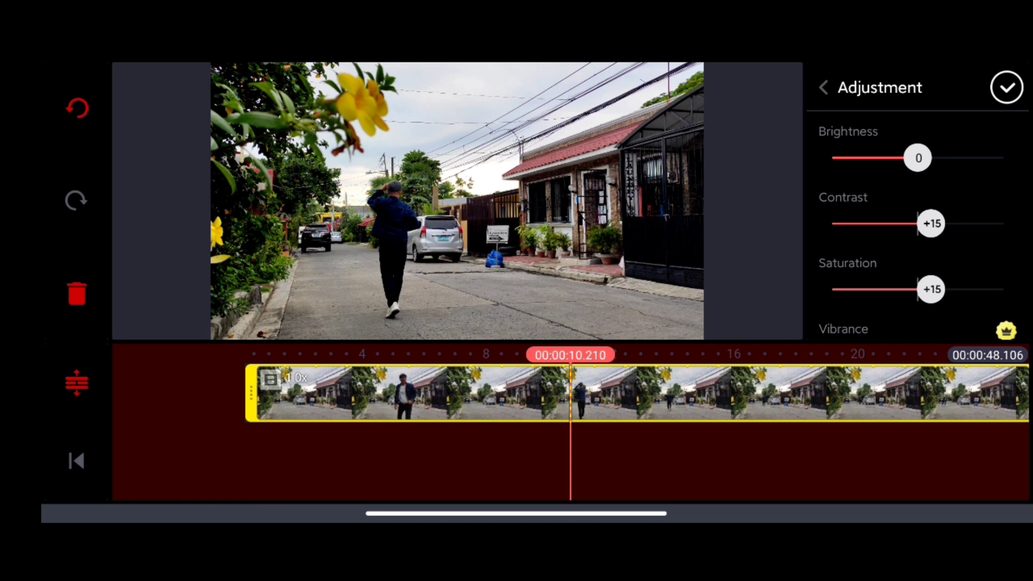
scroll(910, 231, "down", 2)
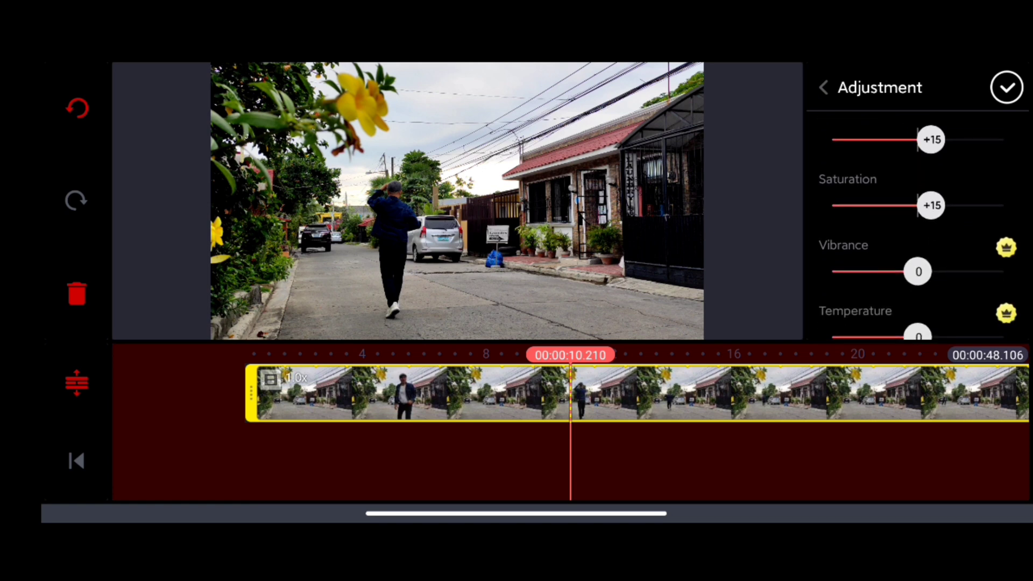
scroll(919, 229, "up", 1)
left_click_drag(918, 271, 918, 271)
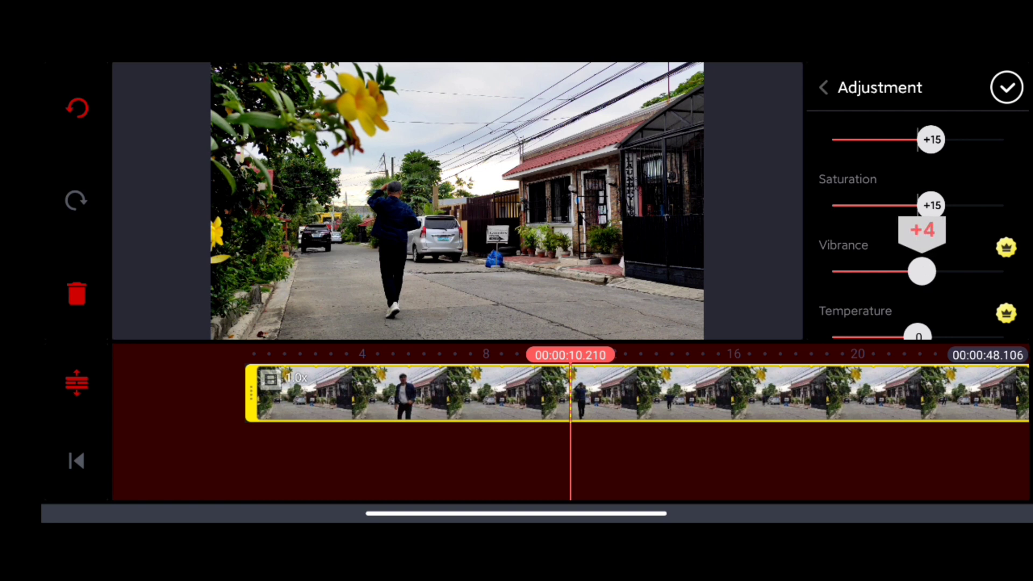
scroll(919, 243, "down", 1)
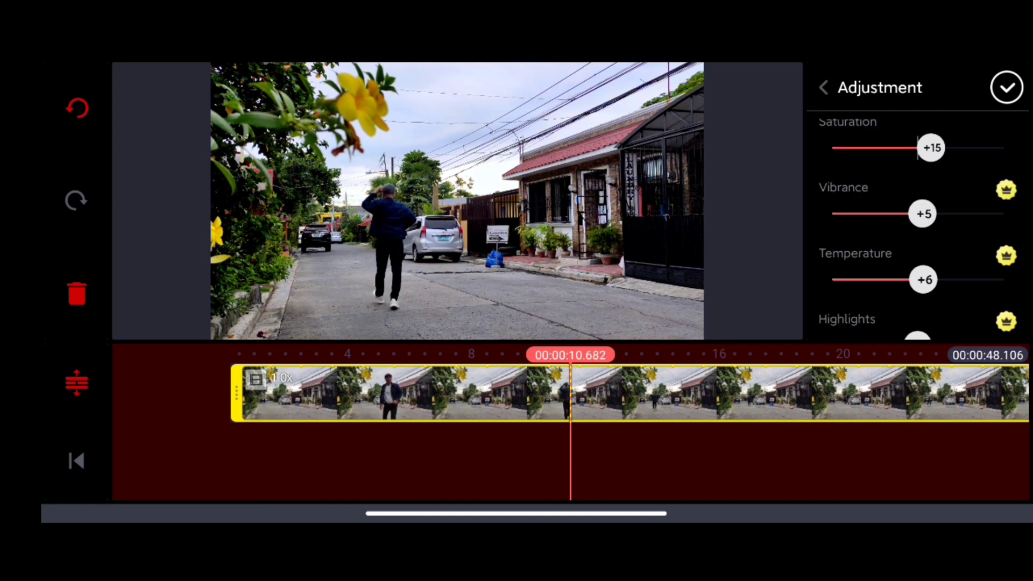
left_click(1007, 87)
left_click_drag(646, 396, 491, 395)
left_click_drag(630, 395, 517, 395)
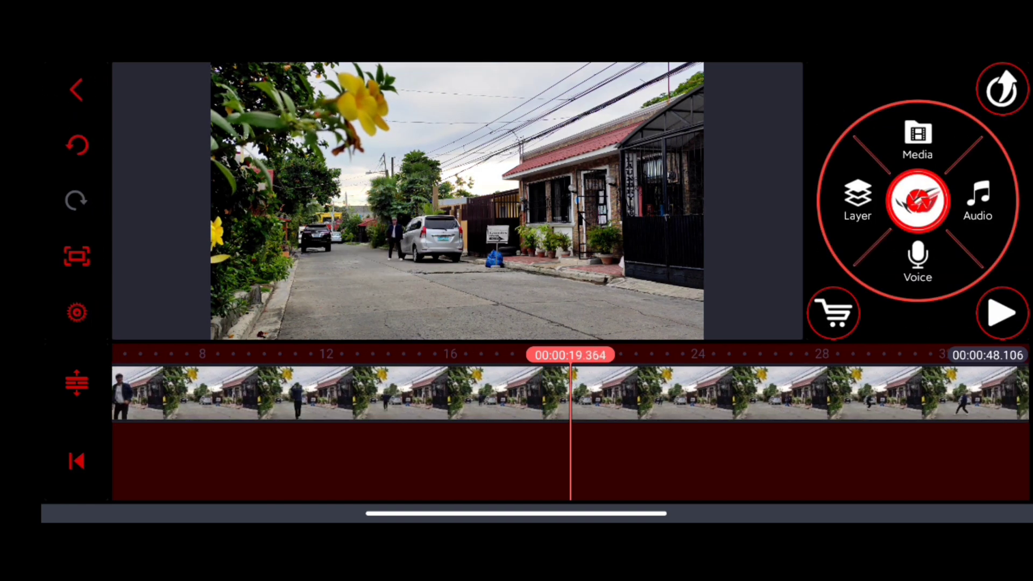
left_click(1001, 313)
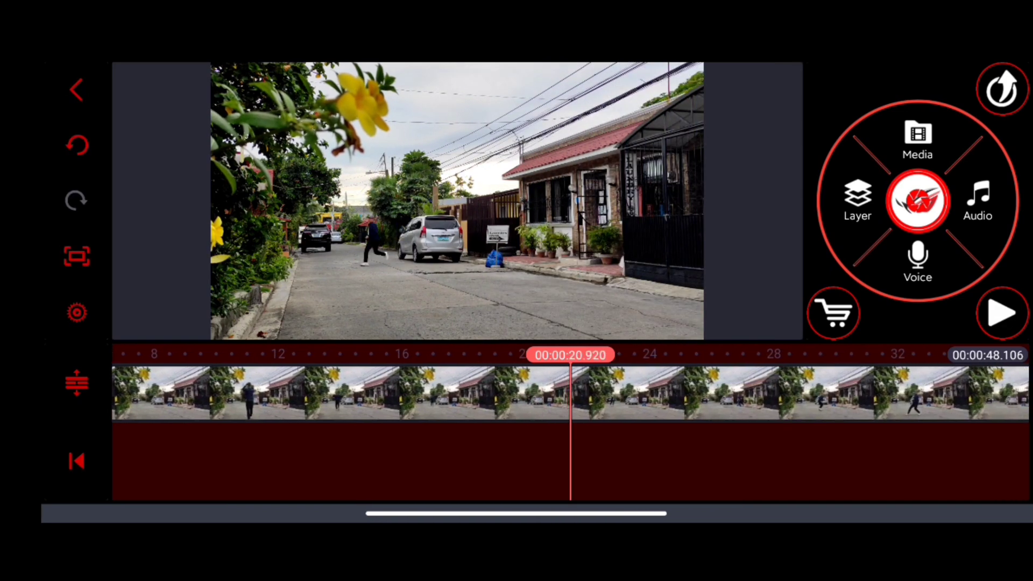
Select the street clip and split it at the first jump moment.
left_click(570, 394)
left_click(842, 146)
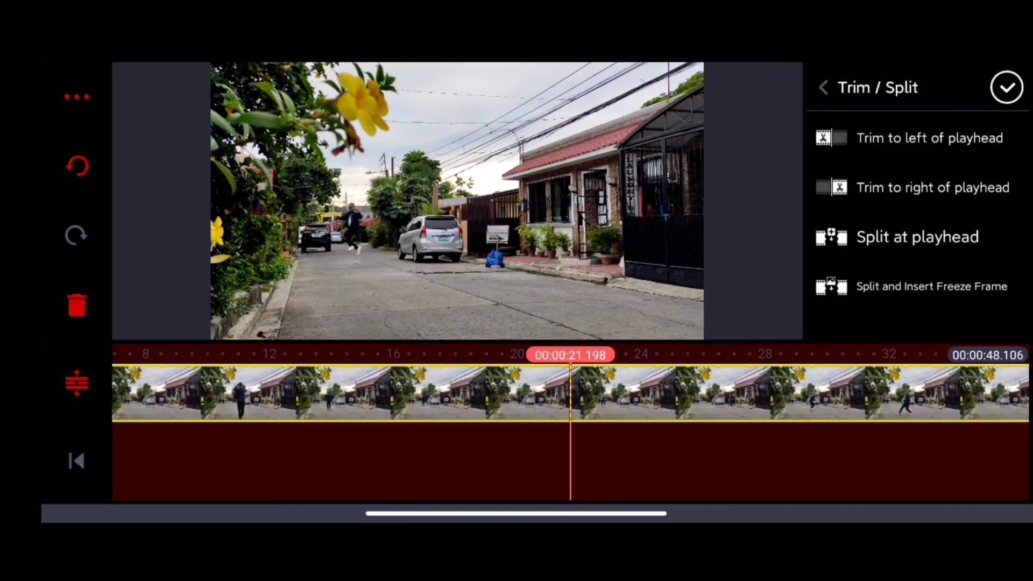
left_click(918, 237)
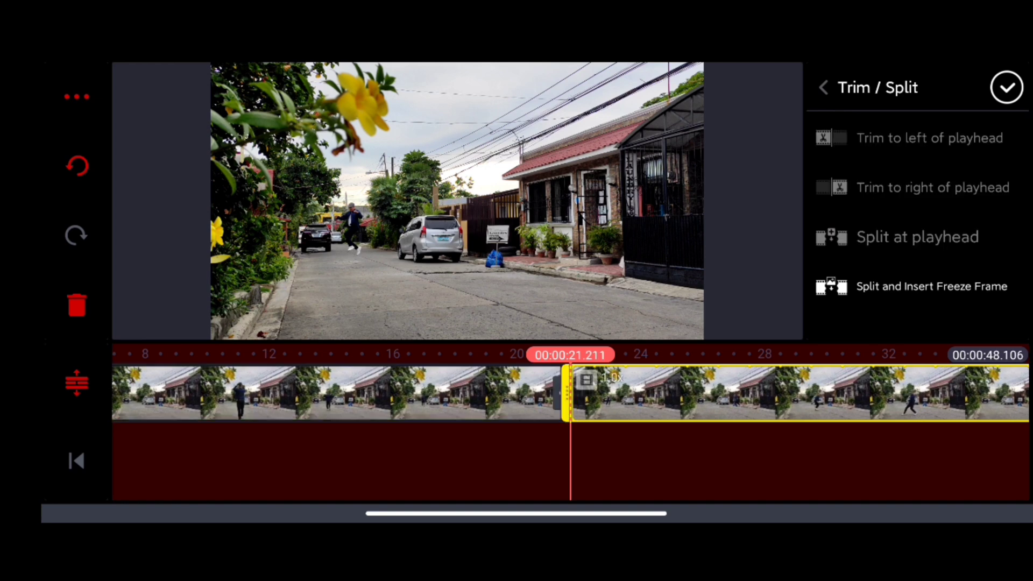
left_click_drag(647, 392, 525, 393)
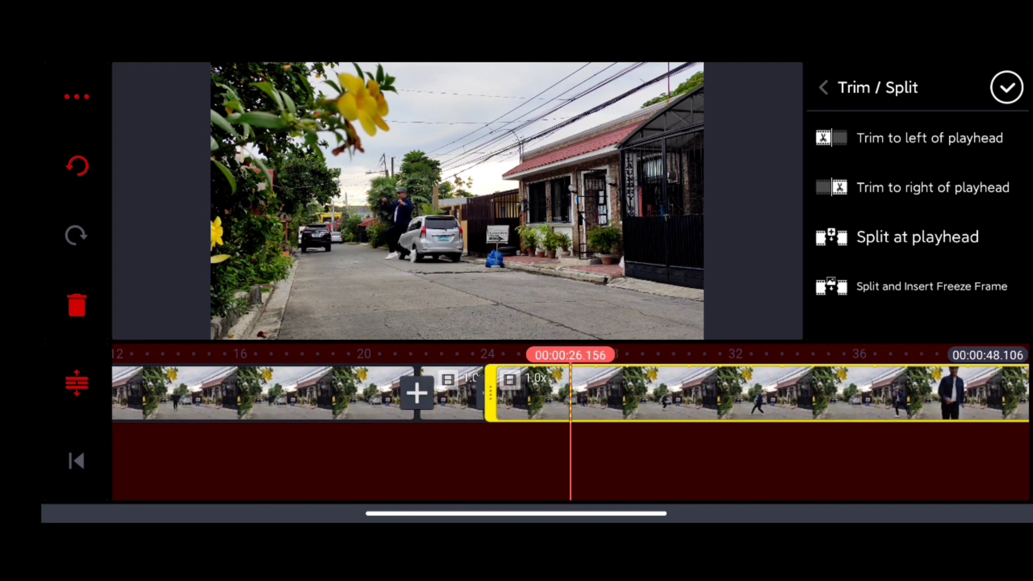
left_click_drag(645, 393, 575, 393)
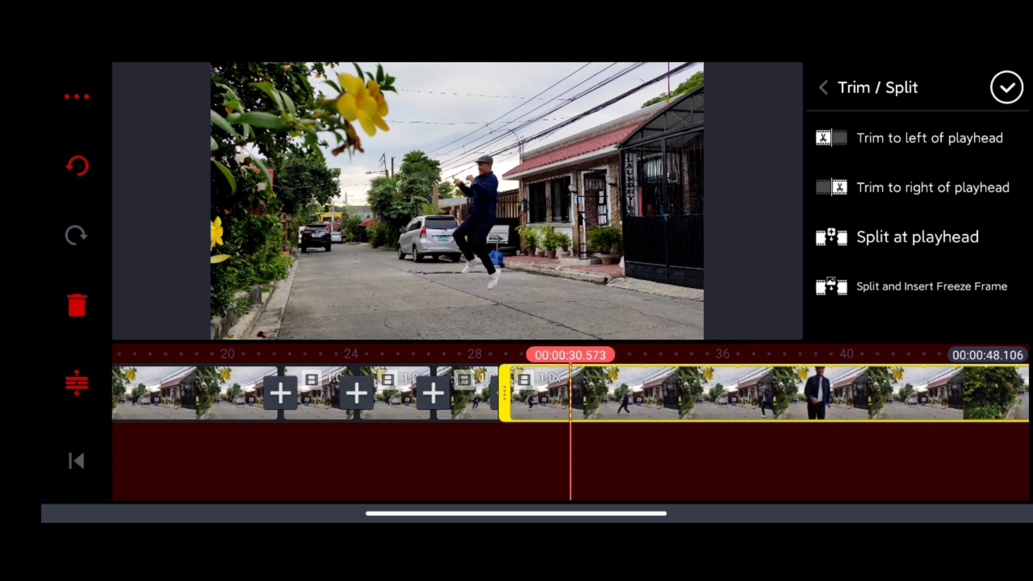
Split the street clip again at the next two jump moments.
left_click_drag(575, 394, 504, 393)
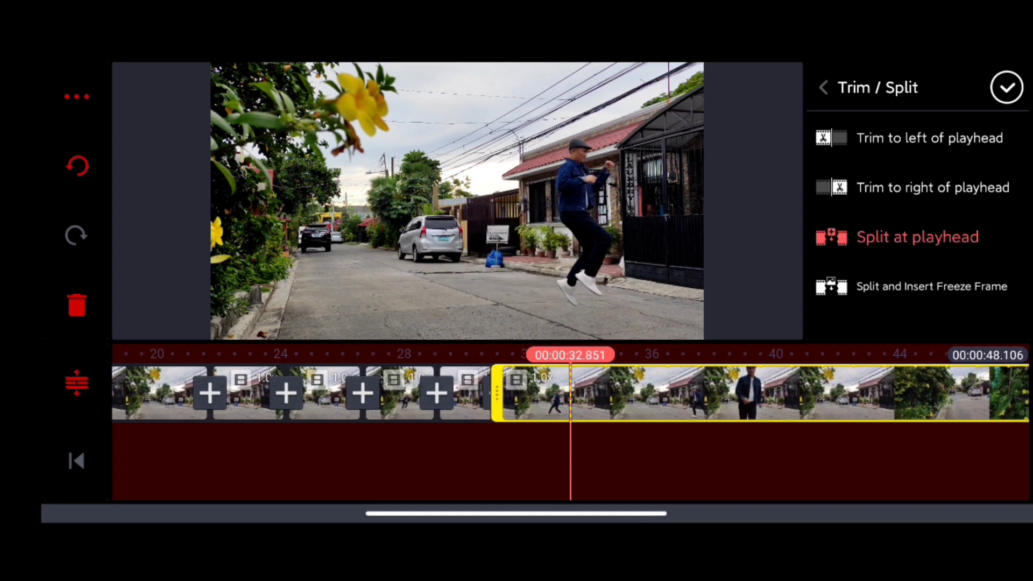
left_click(918, 237)
left_click_drag(565, 393, 488, 392)
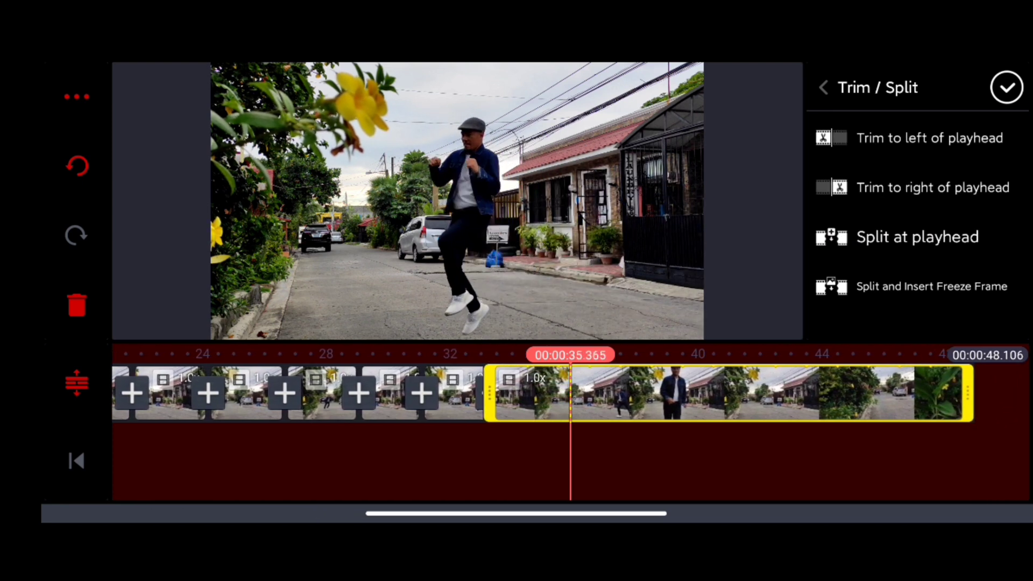
left_click(918, 236)
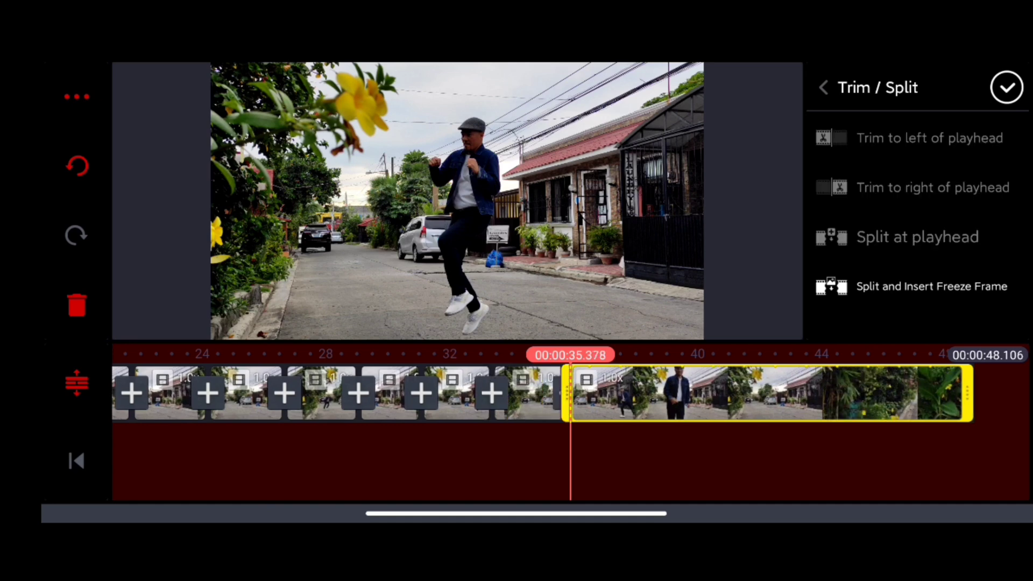
left_click_drag(565, 393, 367, 393)
left_click_drag(242, 393, 744, 393)
left_click_drag(565, 394, 503, 393)
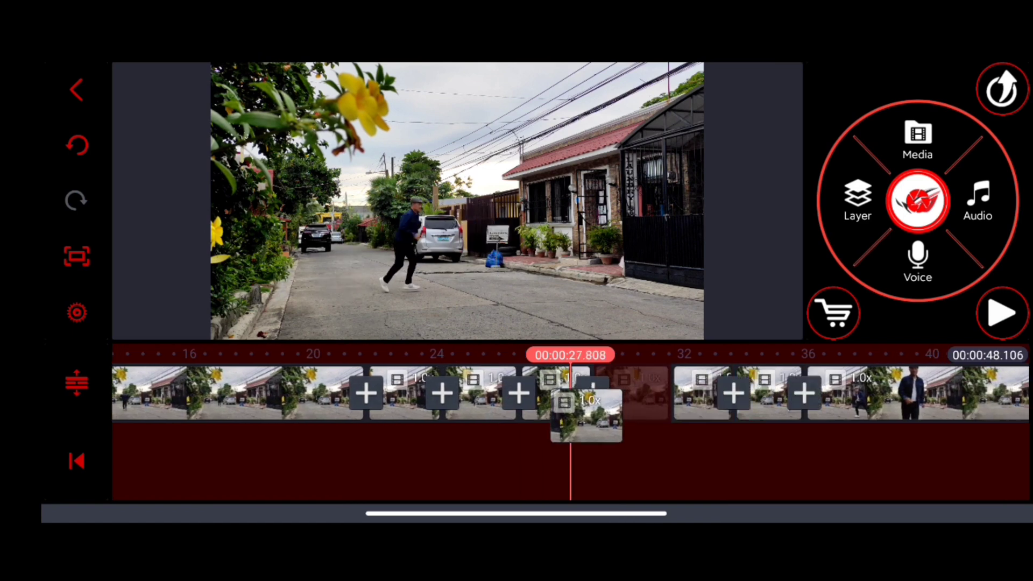
Move a short street clip piece earlier, then open Media > Background at about 21 seconds.
mouse_move(566, 394)
left_mouse_down()
mouse_move(479, 436)
mouse_move(468, 426)
left_mouse_up()
mouse_move(767, 393)
left_mouse_down()
mouse_move(619, 438)
mouse_move(601, 404)
left_mouse_up()
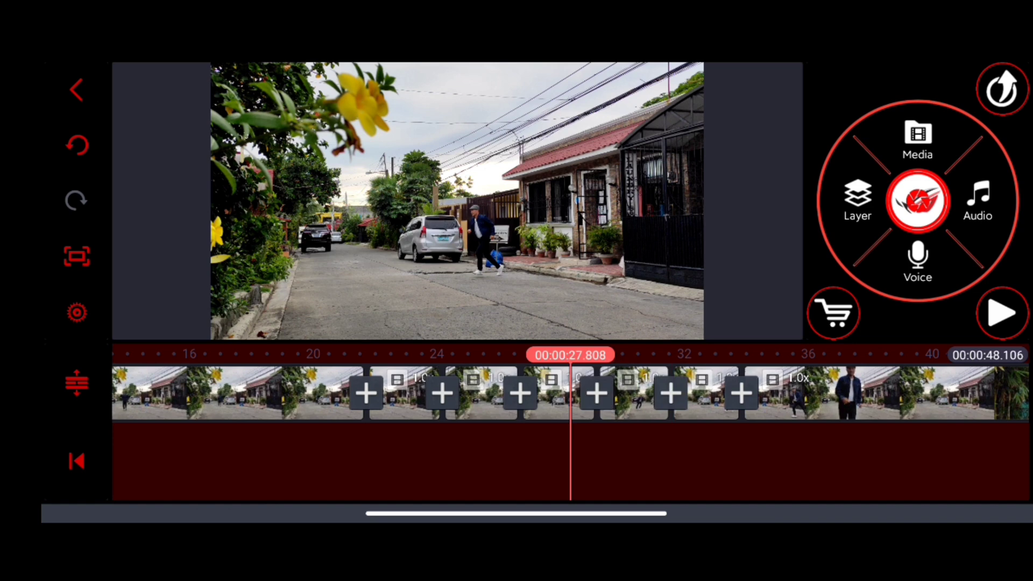
left_click_drag(633, 393, 525, 388)
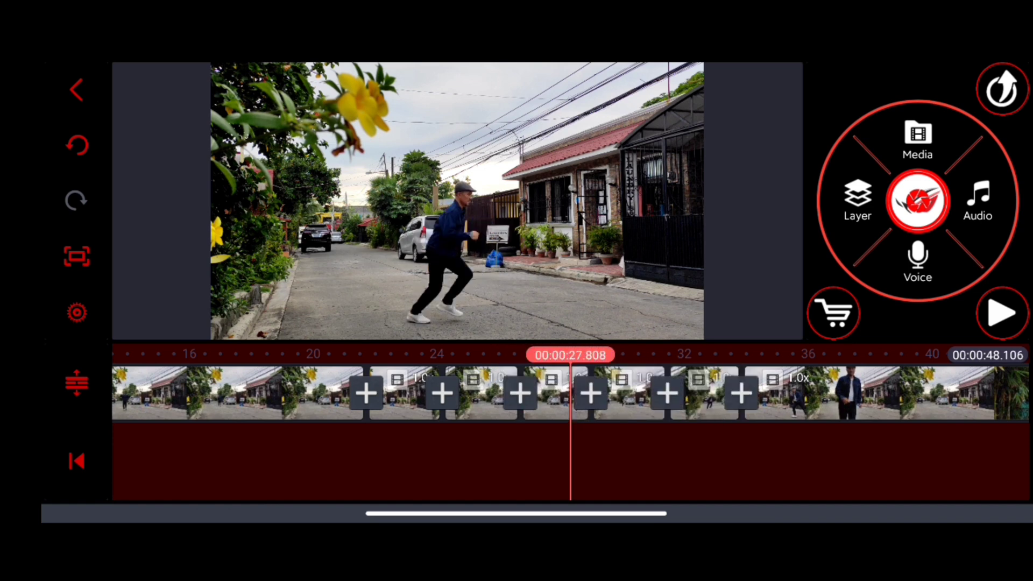
left_click_drag(404, 394, 555, 393)
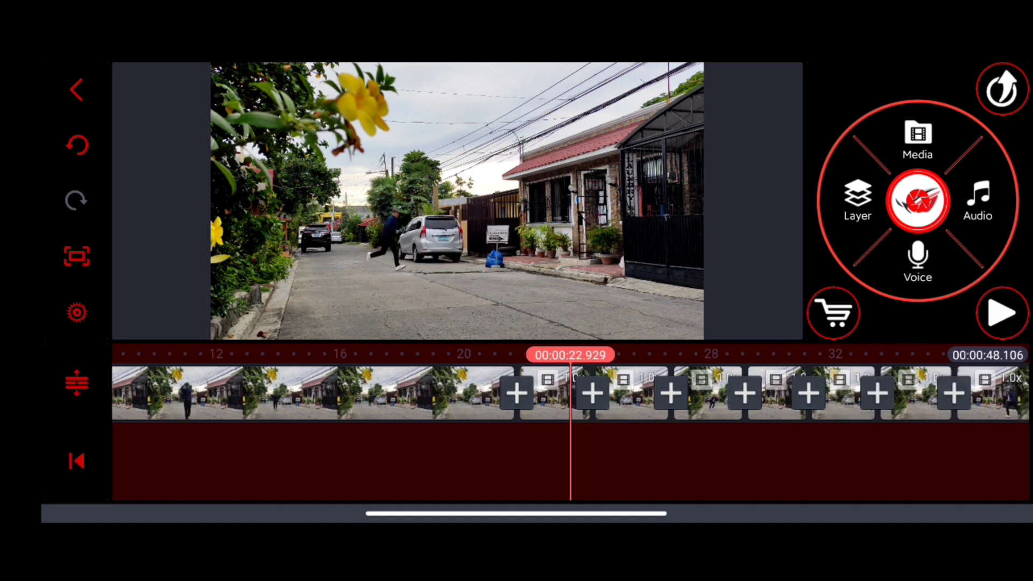
left_click_drag(404, 393, 457, 393)
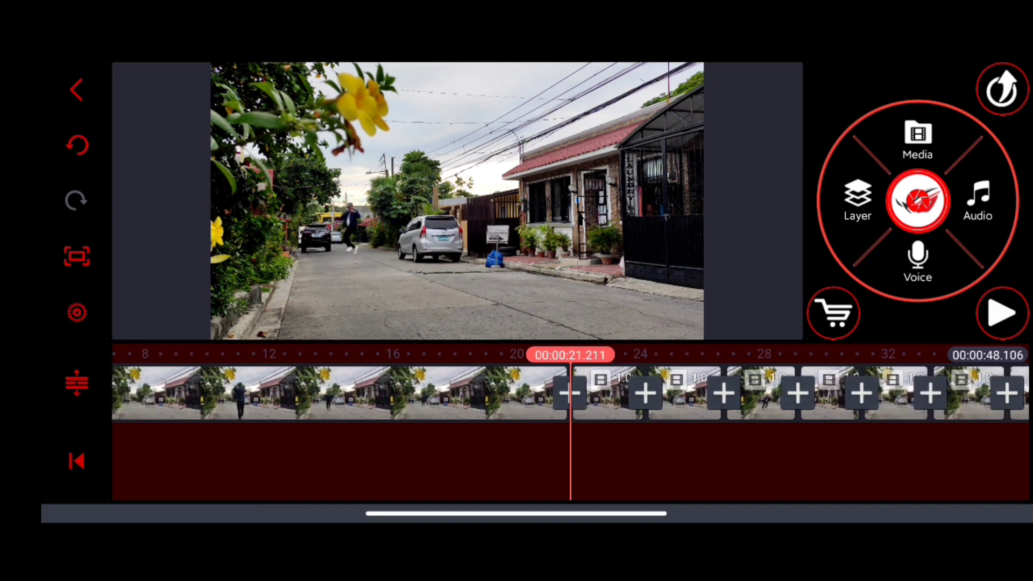
left_click(918, 138)
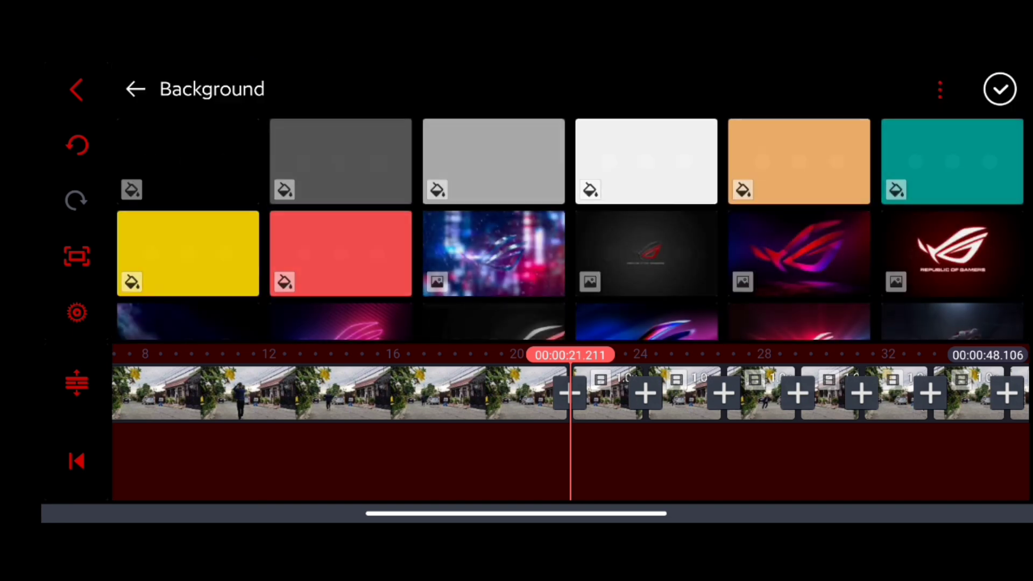
Insert a black solid-colour clip and shorten it to about 2.6 seconds.
left_click(188, 162)
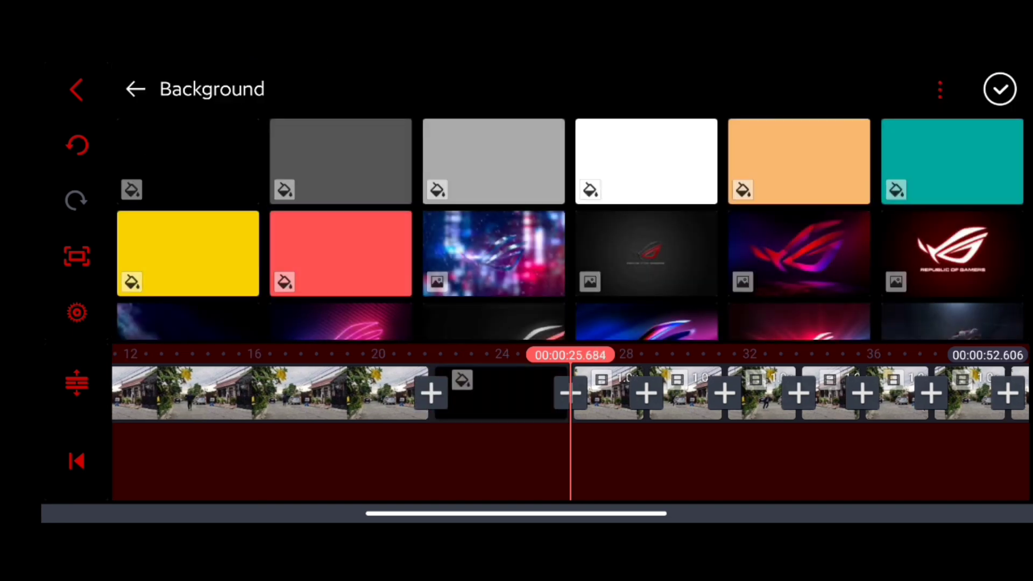
left_click(1000, 89)
left_click(500, 393)
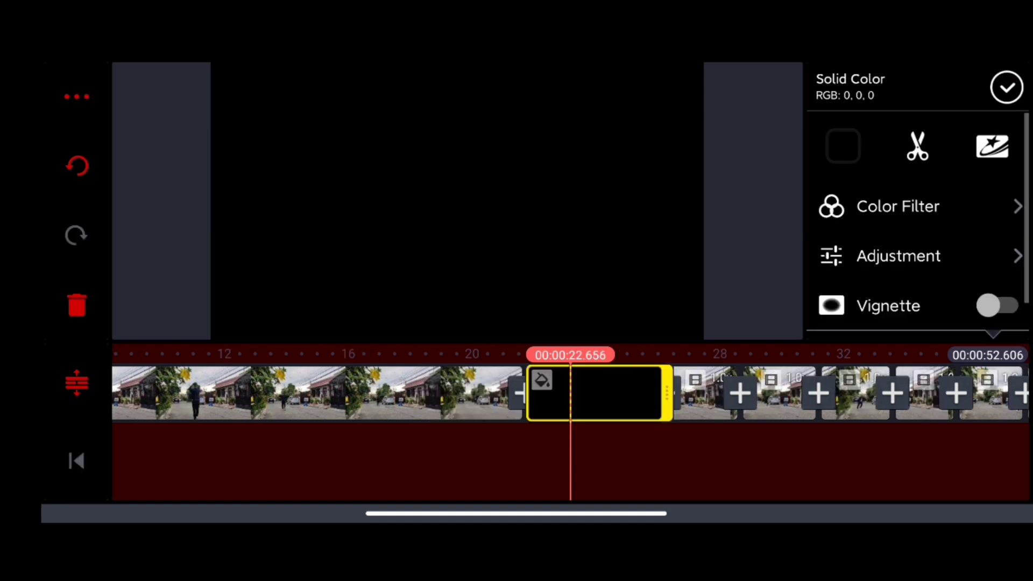
left_click_drag(669, 393, 562, 393)
left_click(565, 460)
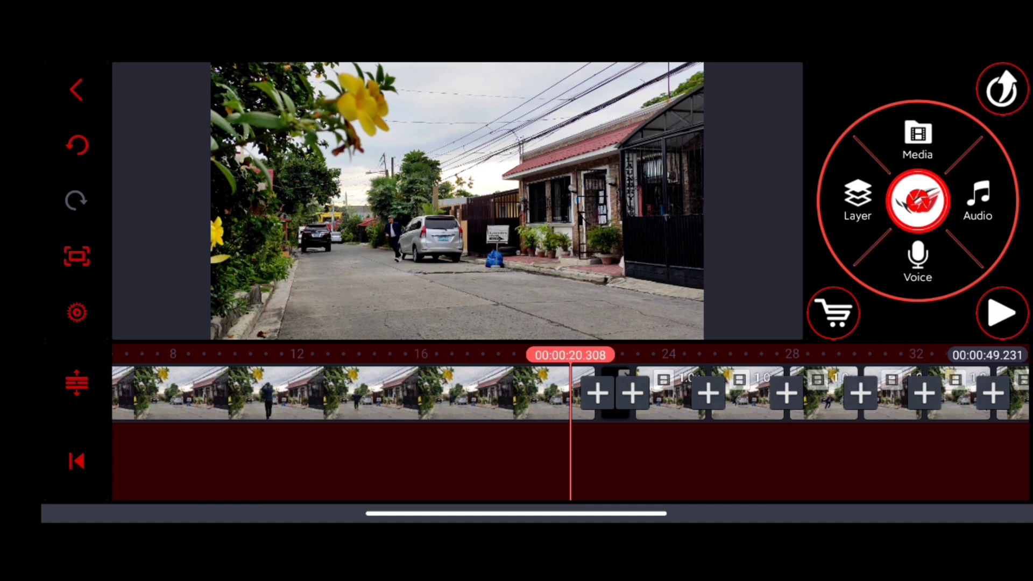
Preview the black gaps between the street segments around 20 seconds.
left_click_drag(565, 393, 535, 393)
left_click(76, 145)
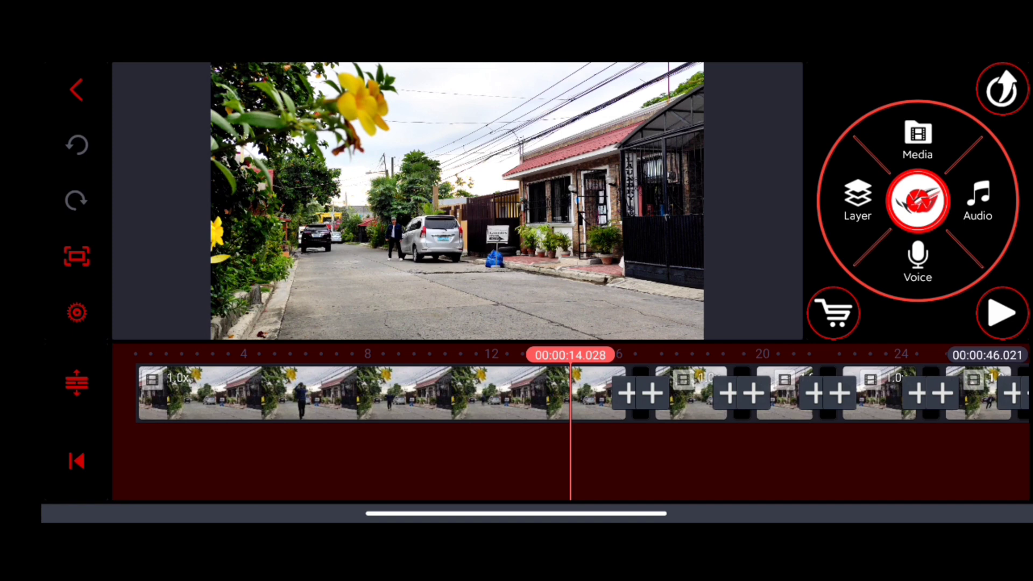
left_click_drag(581, 393, 519, 394)
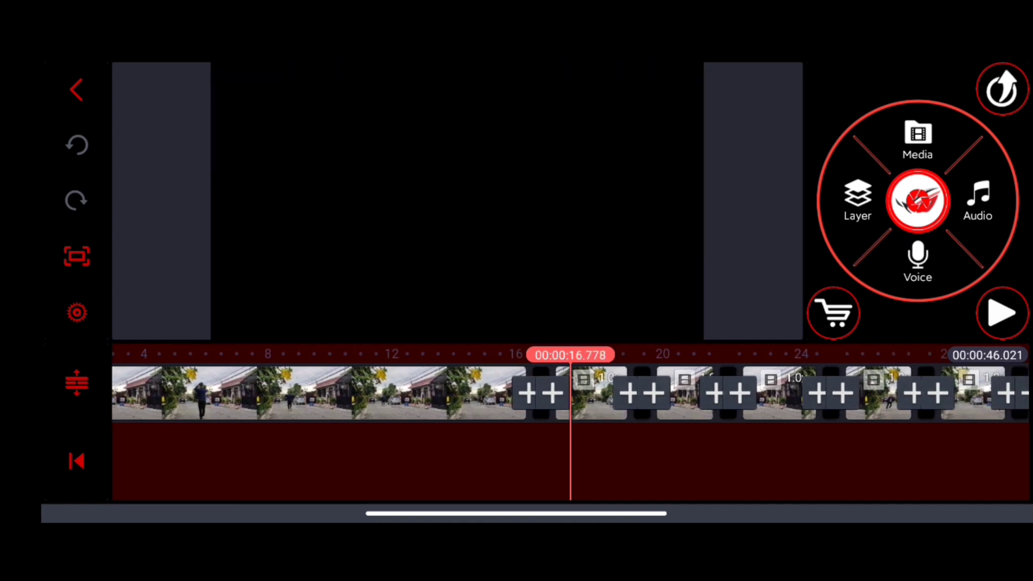
left_click_drag(581, 394, 510, 394)
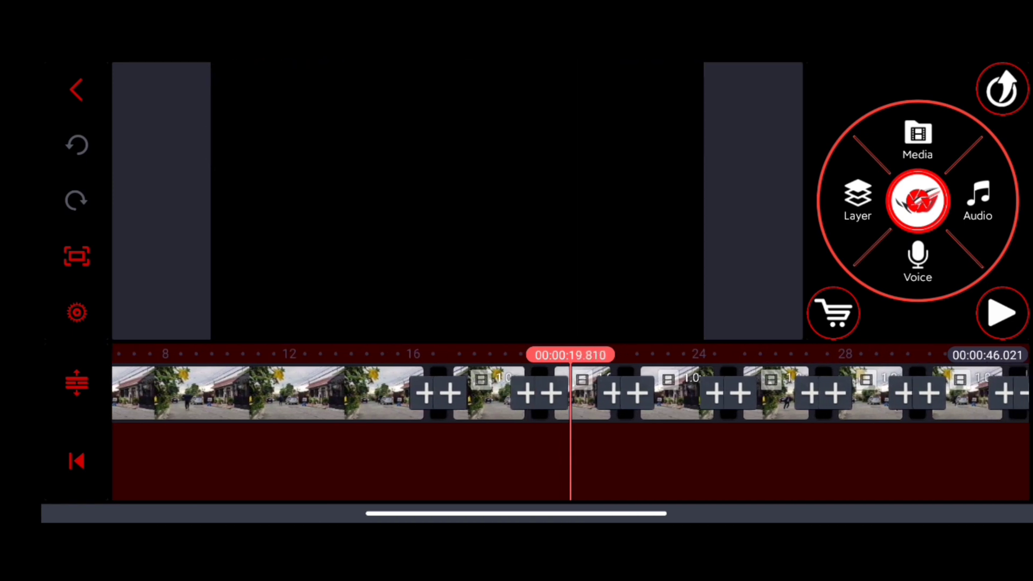
left_click_drag(581, 393, 500, 393)
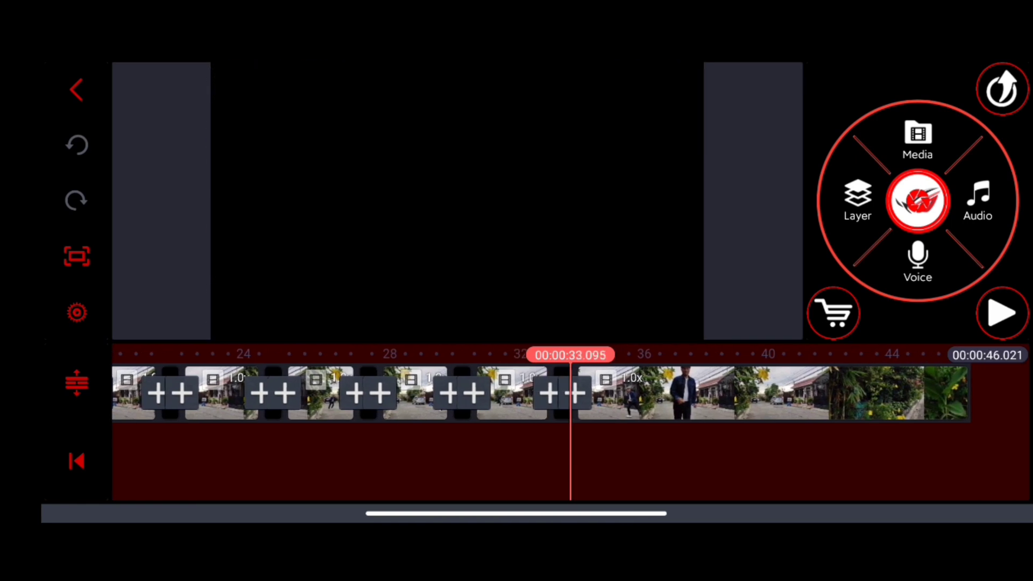
left_click_drag(404, 393, 662, 393)
mouse_move(452, 393)
left_mouse_down()
mouse_move(597, 393)
mouse_move(565, 393)
left_mouse_up()
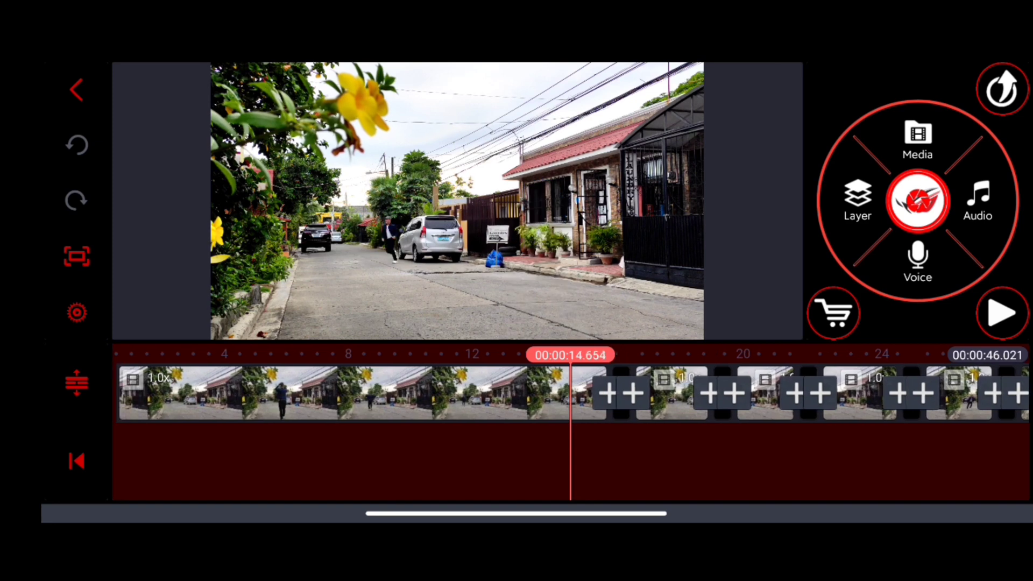
left_click_drag(453, 393, 619, 393)
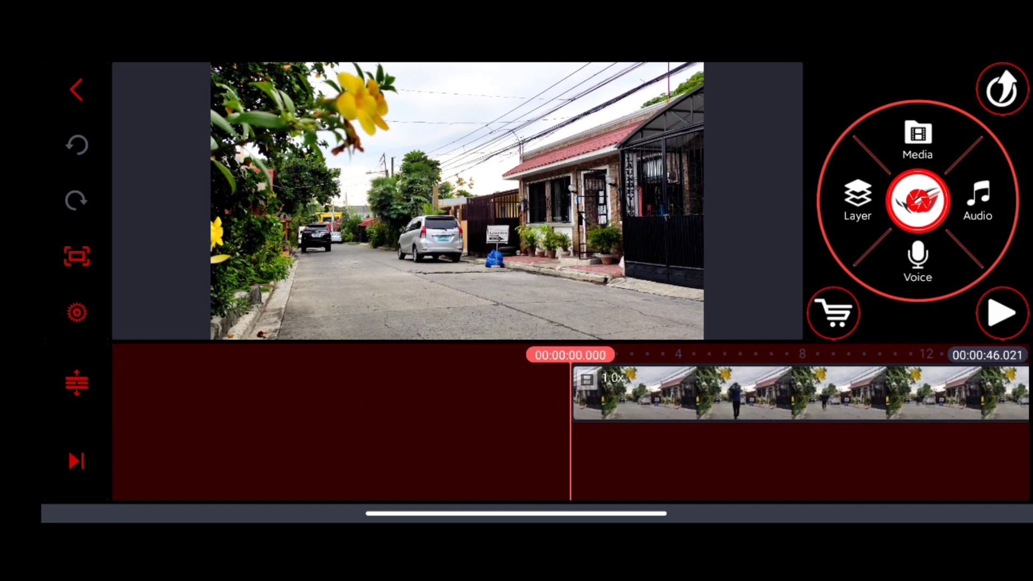
Save the opening frame as an image, then select the first clip piece at 15.9 s.
left_click(77, 256)
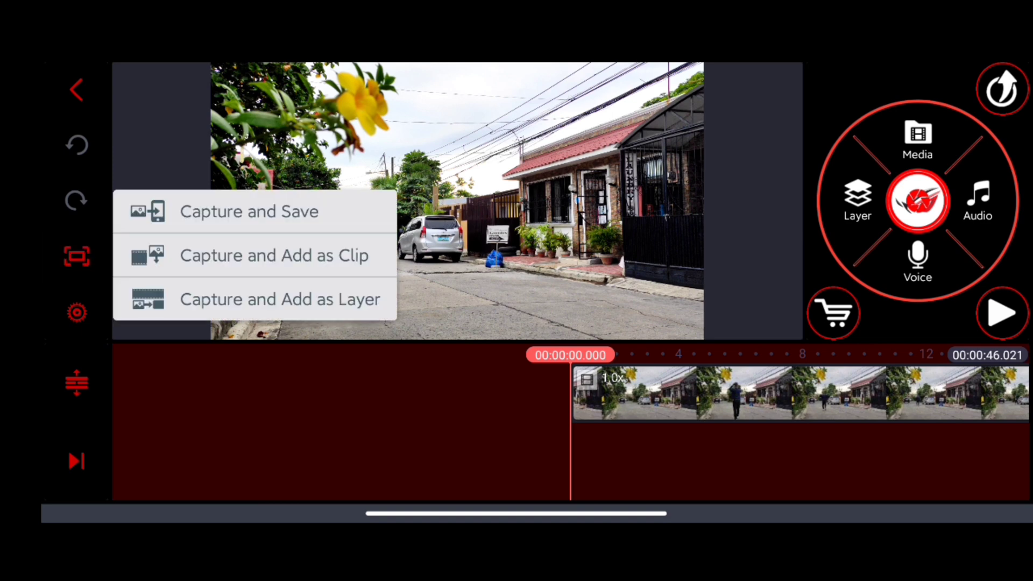
left_click(250, 212)
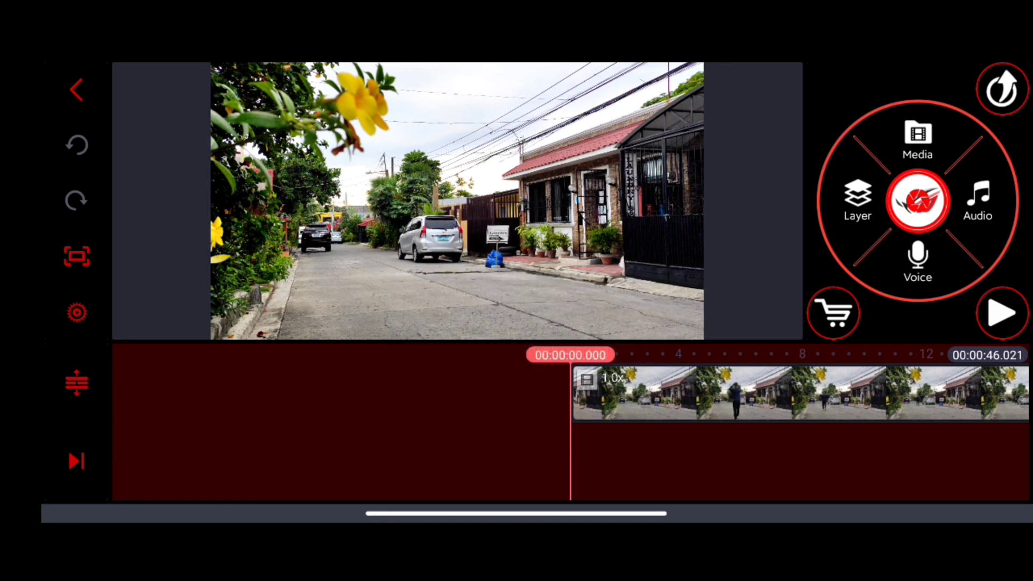
left_click_drag(808, 396, 337, 396)
left_click_drag(565, 396, 545, 395)
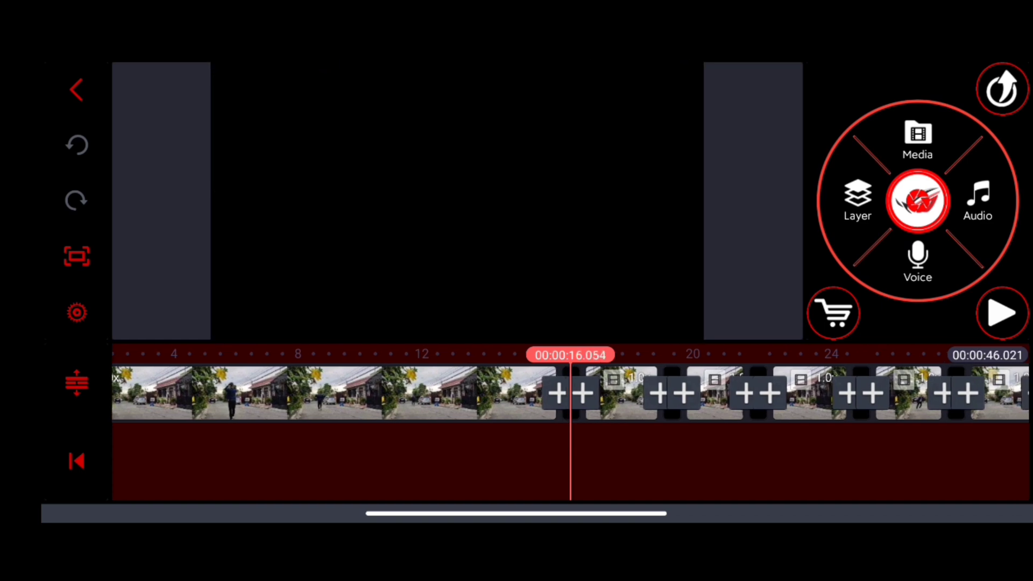
left_click(340, 394)
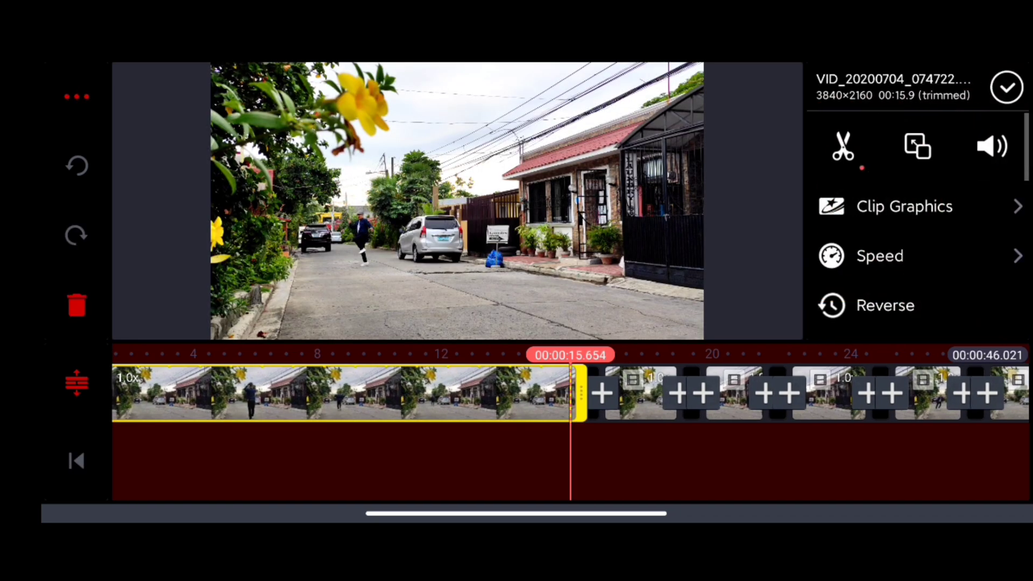
Add the captured street frame as an image layer lasting about 1.4 seconds.
left_click(1006, 87)
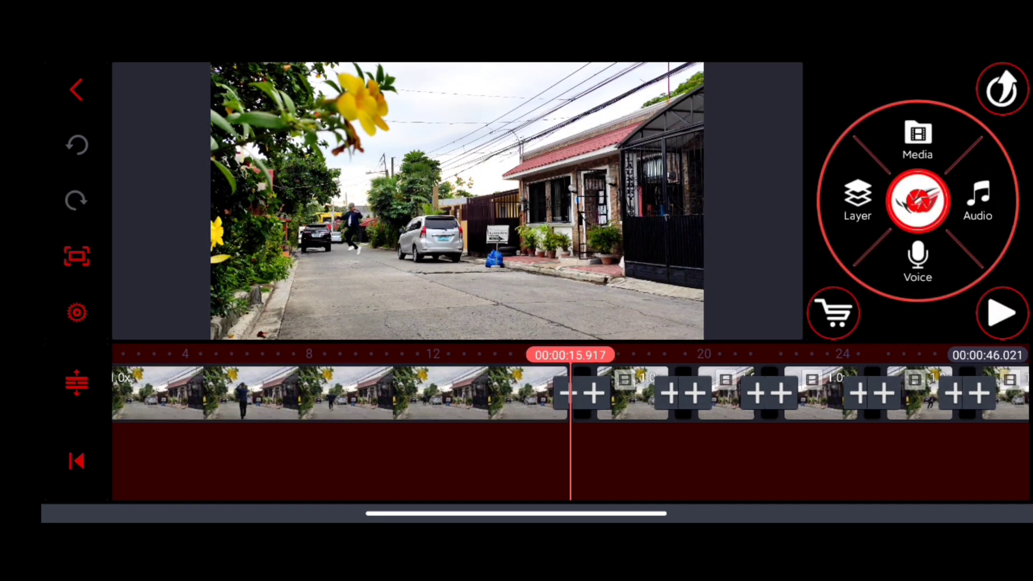
left_click(857, 200)
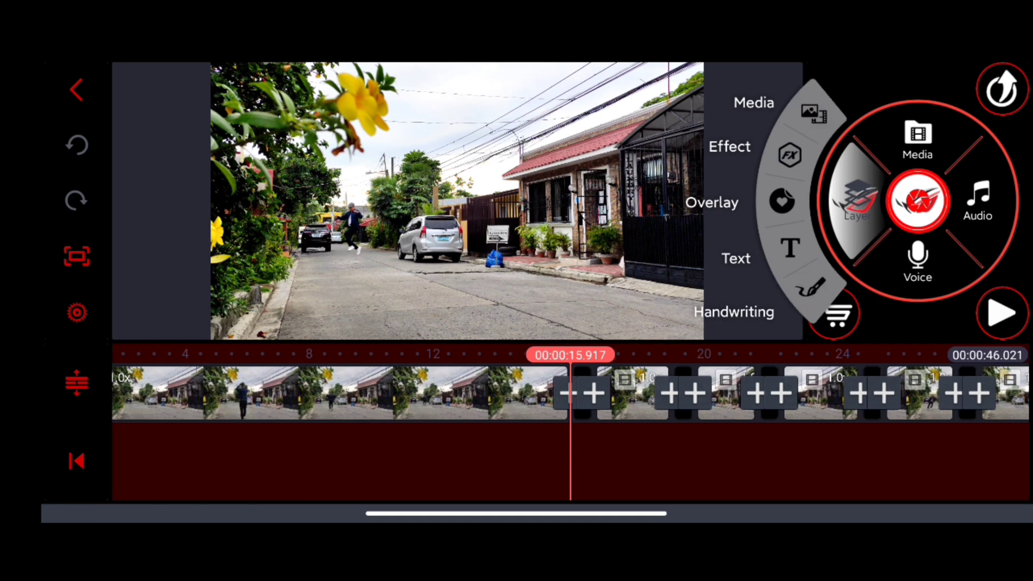
left_click(814, 113)
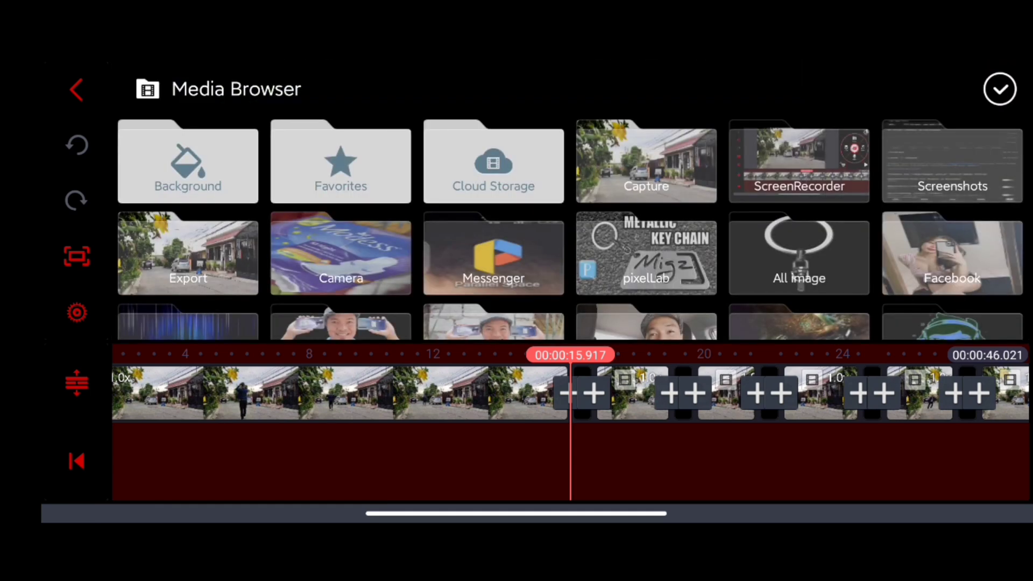
left_click(645, 161)
left_click(188, 162)
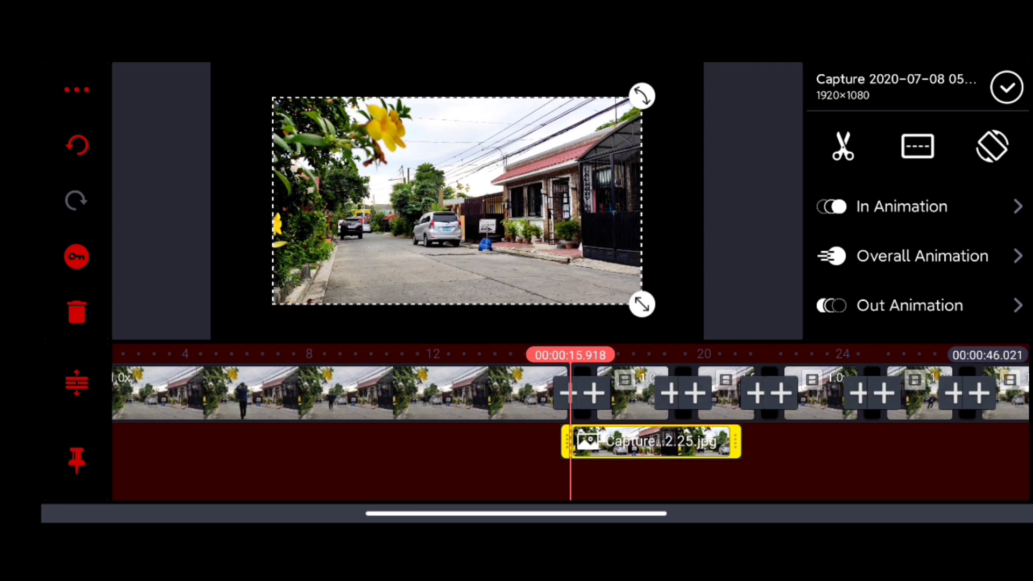
left_click_drag(737, 442, 605, 441)
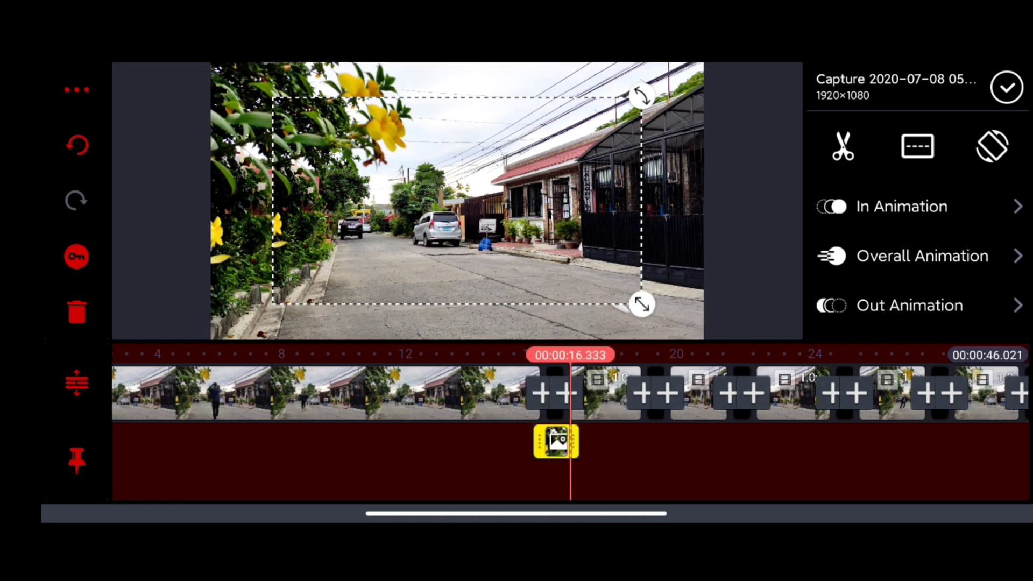
Set the image layer's split-screen option to fill the whole frame.
left_click(992, 146)
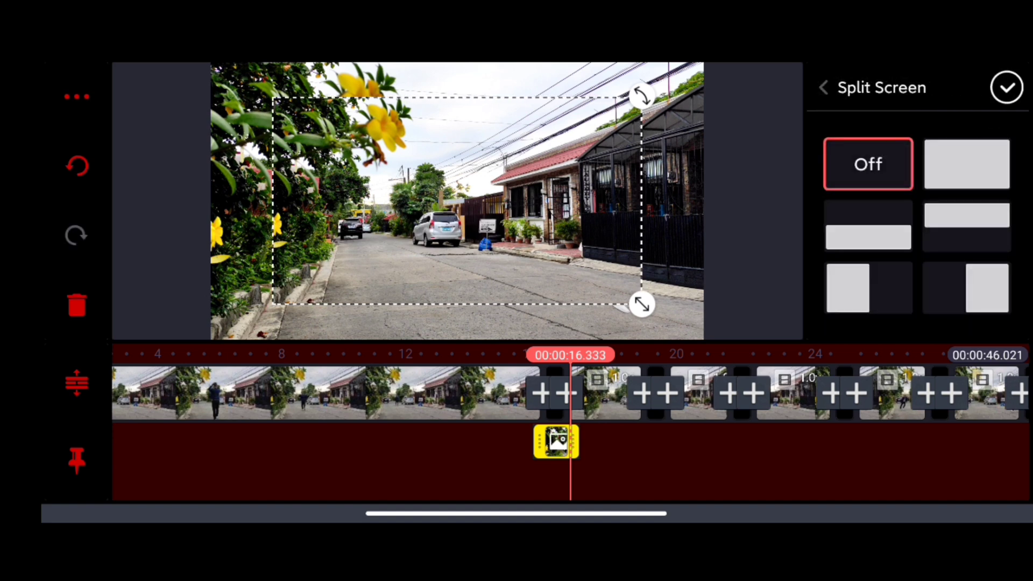
left_click(966, 164)
left_click(1007, 88)
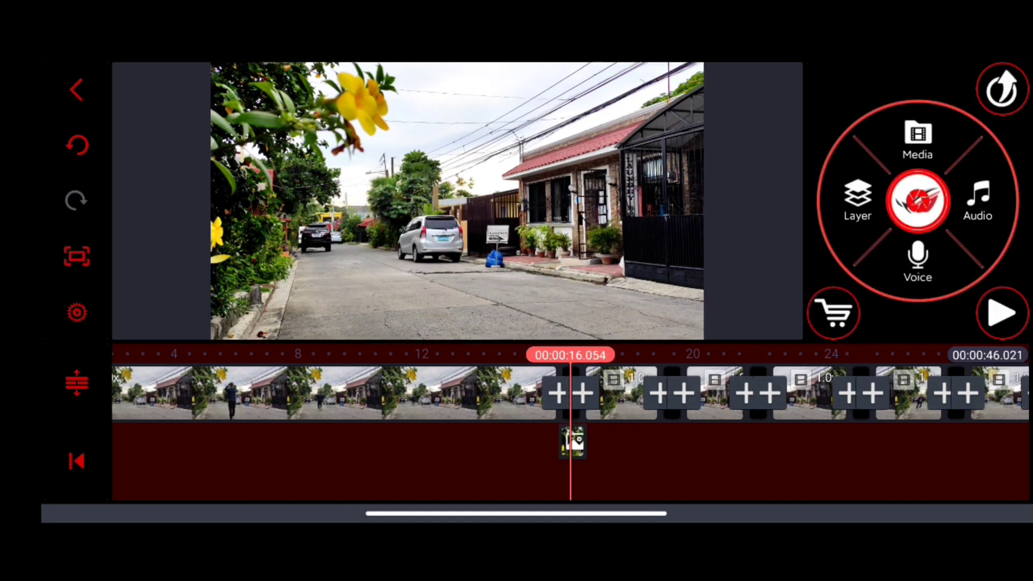
mouse_move(404, 395)
left_mouse_down()
mouse_move(466, 394)
mouse_move(421, 394)
left_mouse_up()
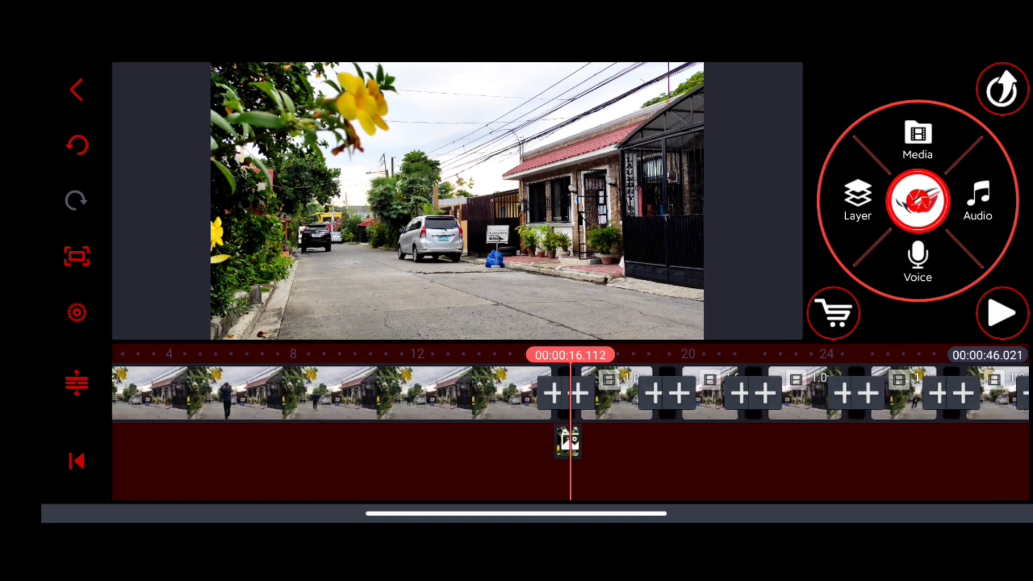
left_click_drag(423, 395, 412, 394)
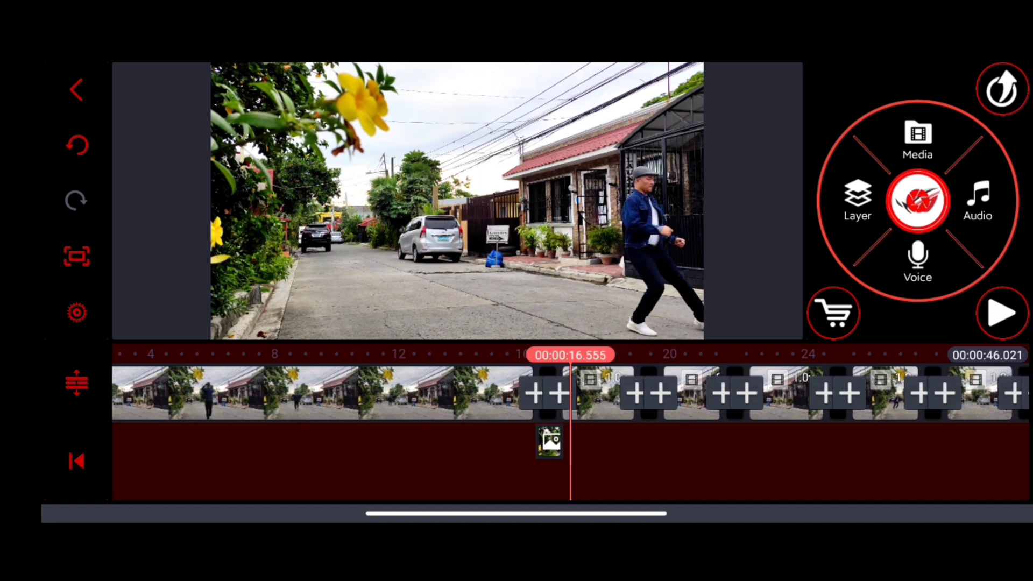
left_click_drag(412, 394, 464, 394)
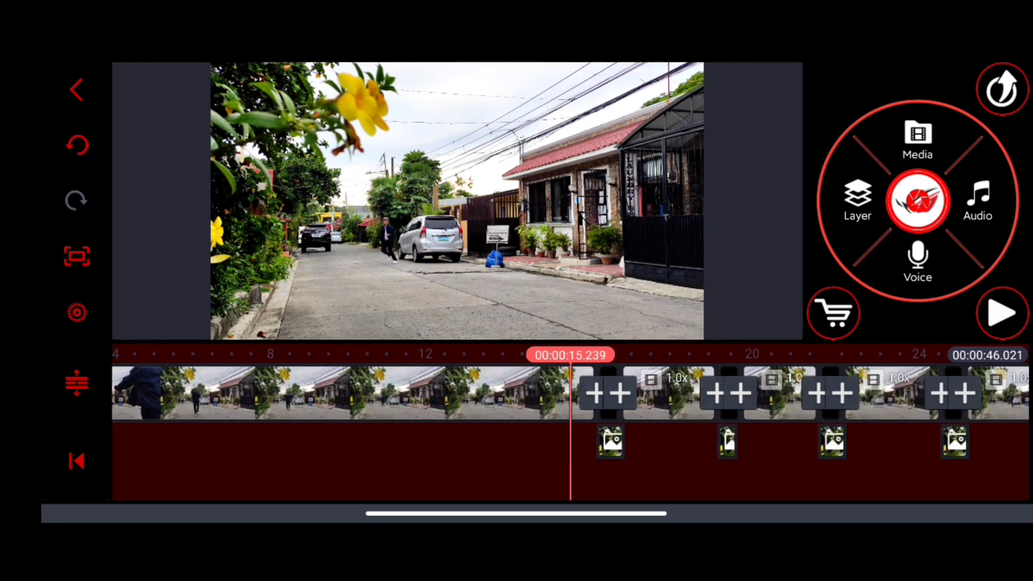
left_click_drag(565, 394, 263, 394)
left_click_drag(565, 394, 444, 394)
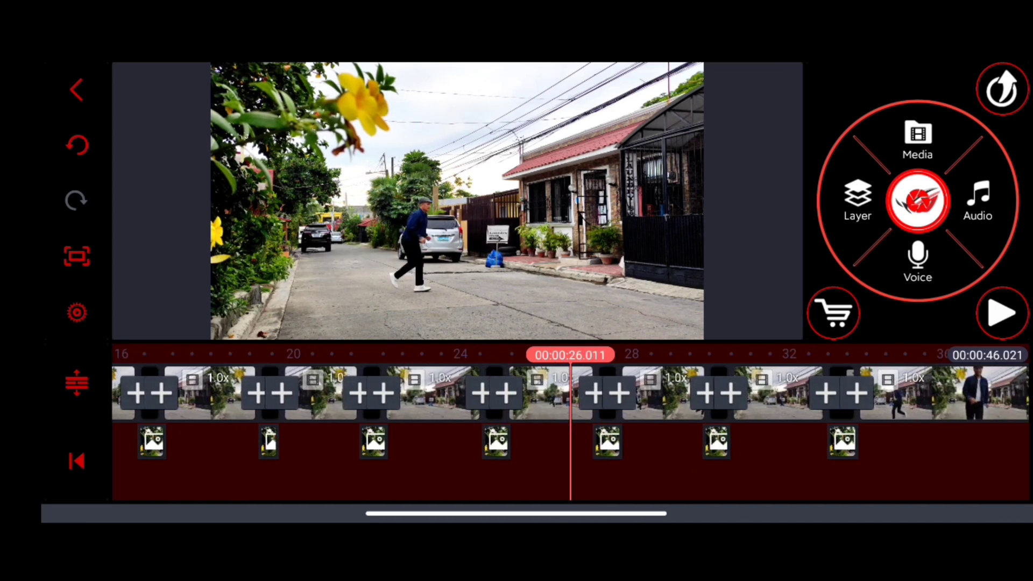
left_click_drag(565, 394, 532, 394)
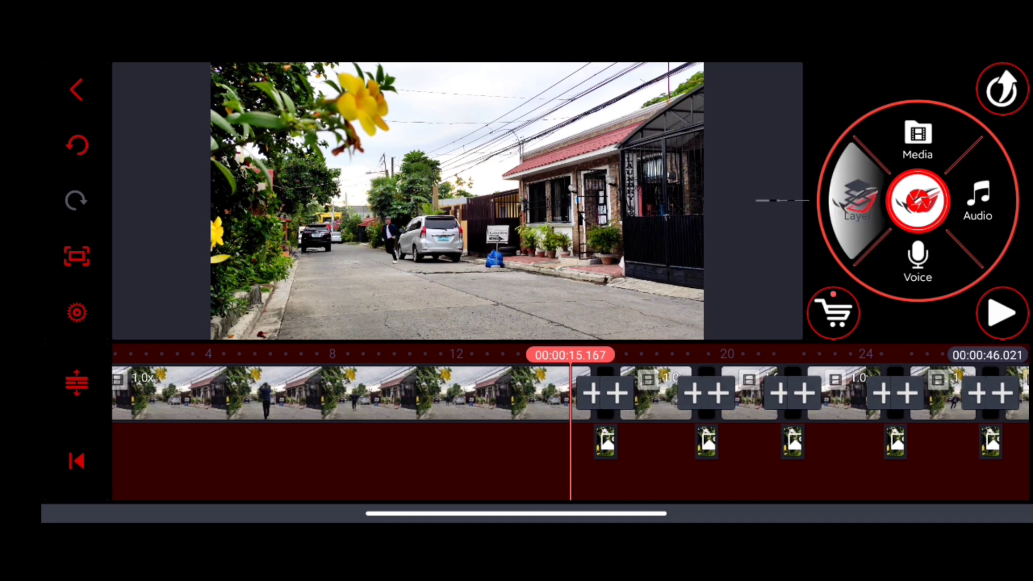
Add Purple PORTAL1_1080p.mp4 as a layer at the teleport point.
left_click(754, 103)
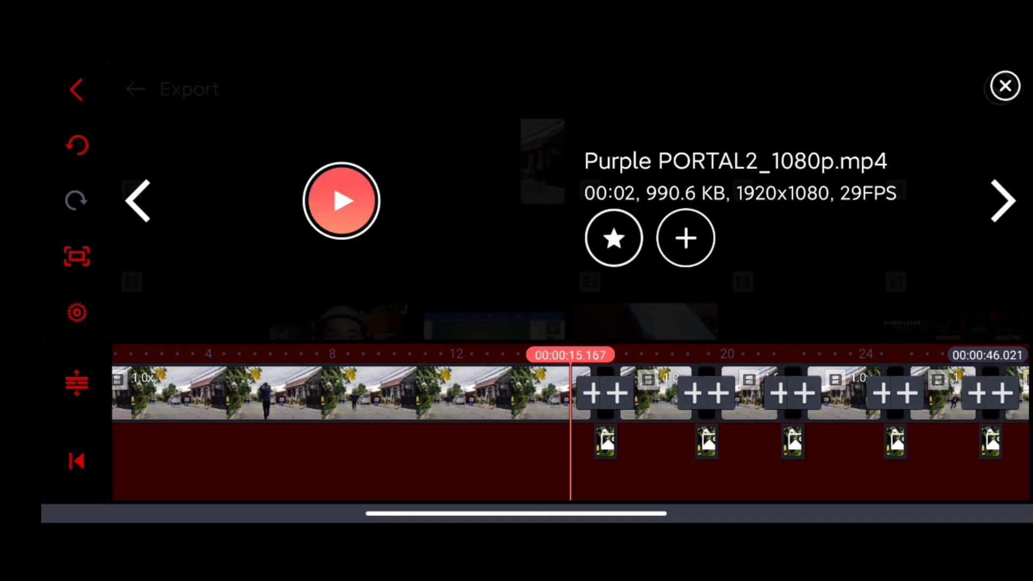
left_click(137, 201)
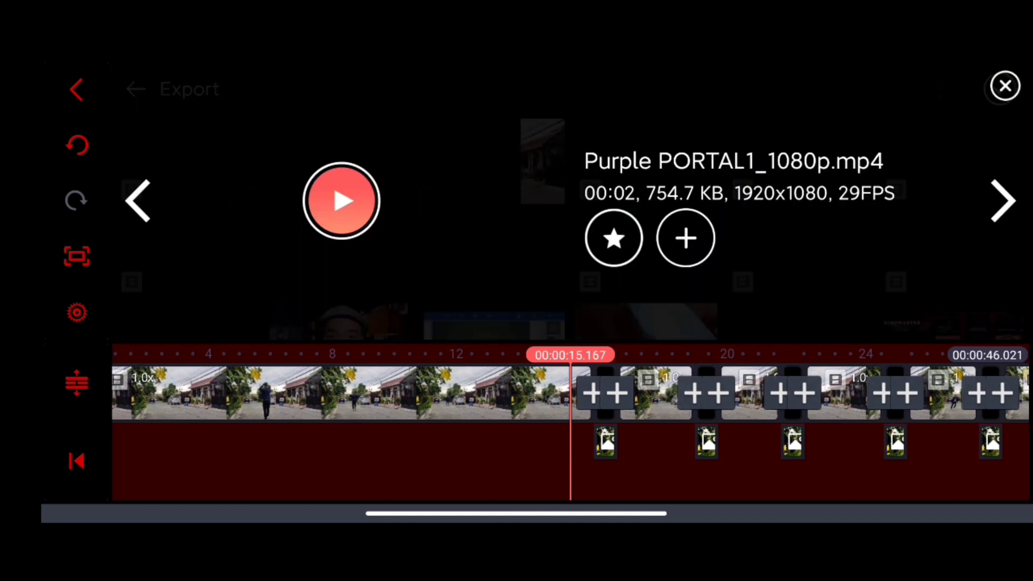
left_click(685, 238)
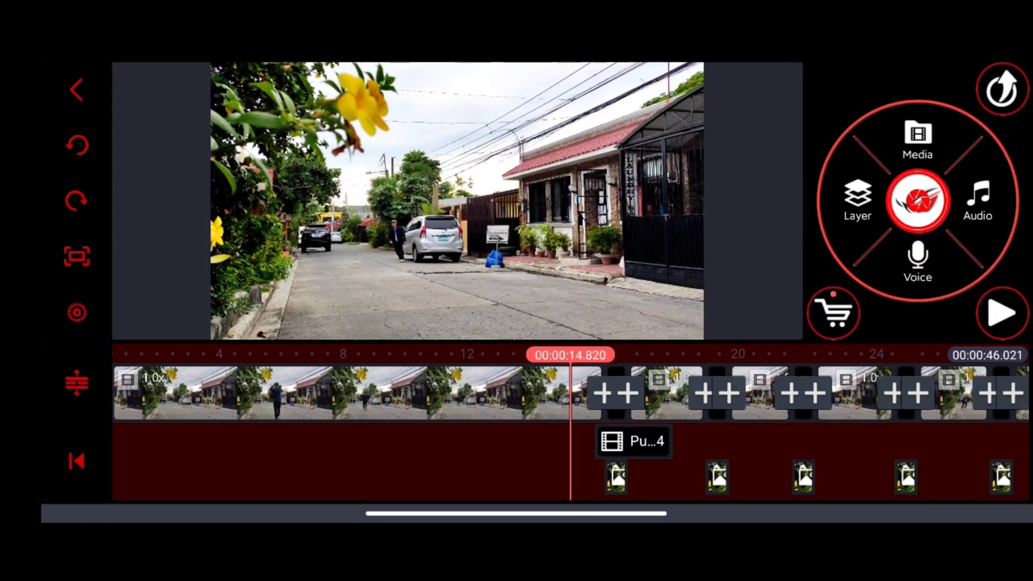
left_click_drag(565, 393, 553, 392)
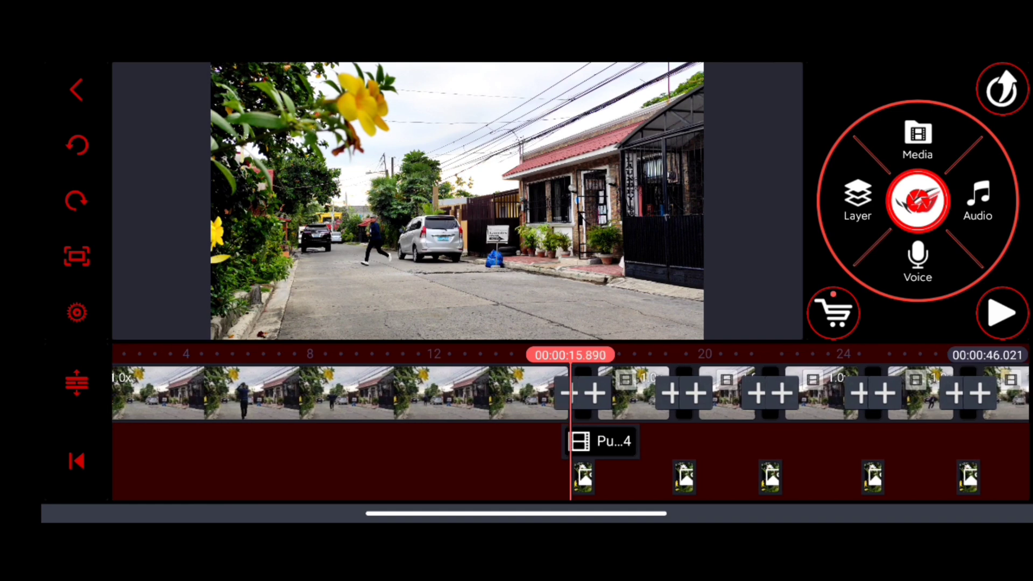
mouse_move(565, 393)
left_mouse_down()
mouse_move(529, 393)
mouse_move(566, 394)
left_mouse_up()
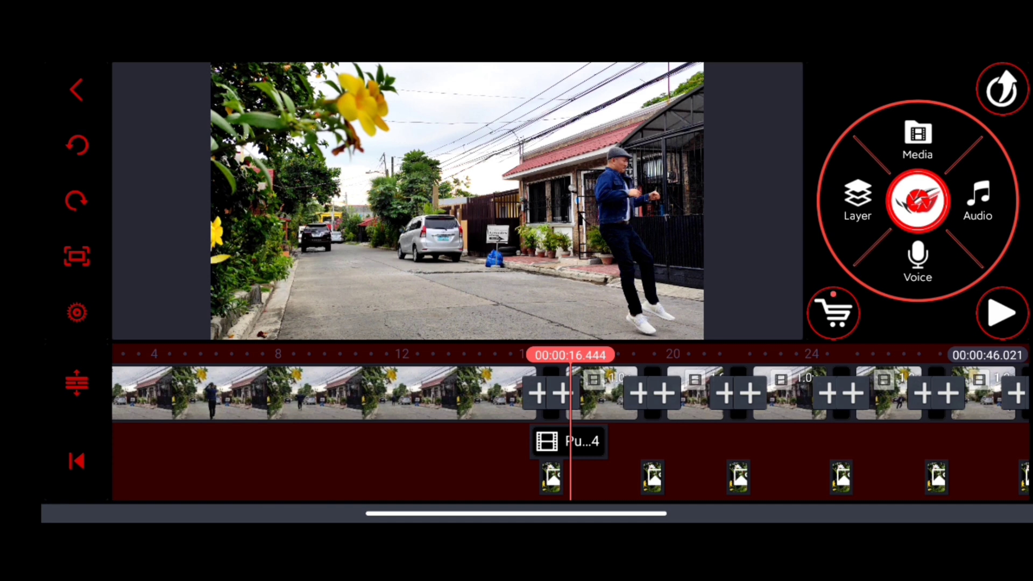
Add a second Purple PORTAL1 layer just after the first.
left_click(857, 202)
left_click(814, 112)
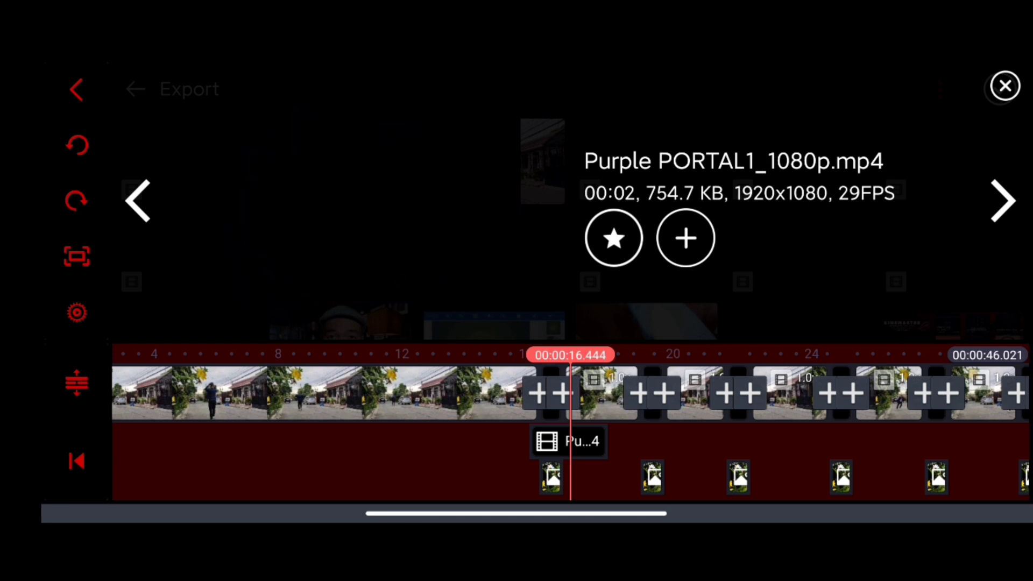
left_click(686, 239)
mouse_move(565, 436)
left_mouse_down()
mouse_move(499, 436)
mouse_move(509, 436)
left_mouse_up()
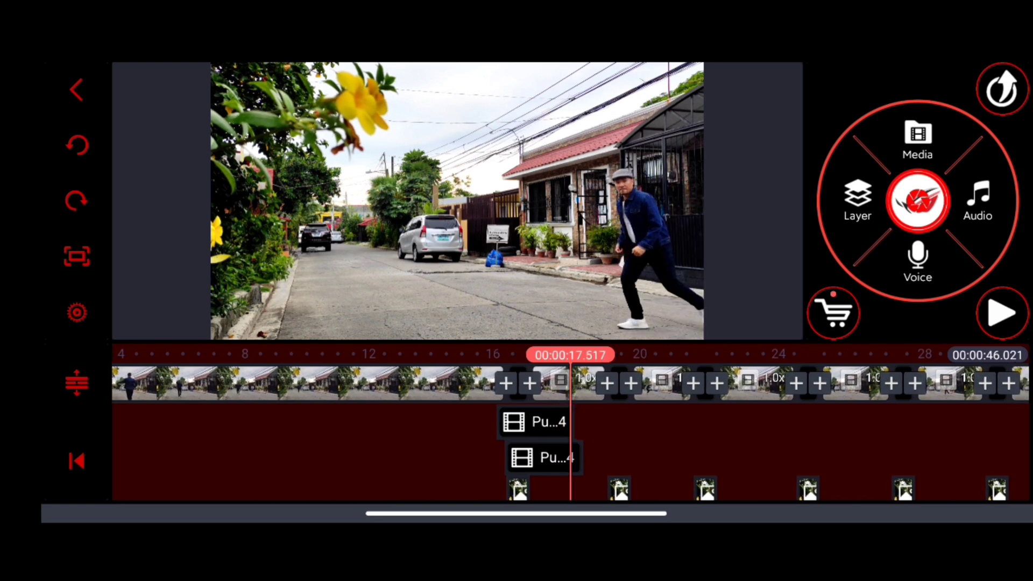
Preview and add the Dust Wave overlay as a layer at the teleport point.
left_click(858, 202)
left_click(781, 202)
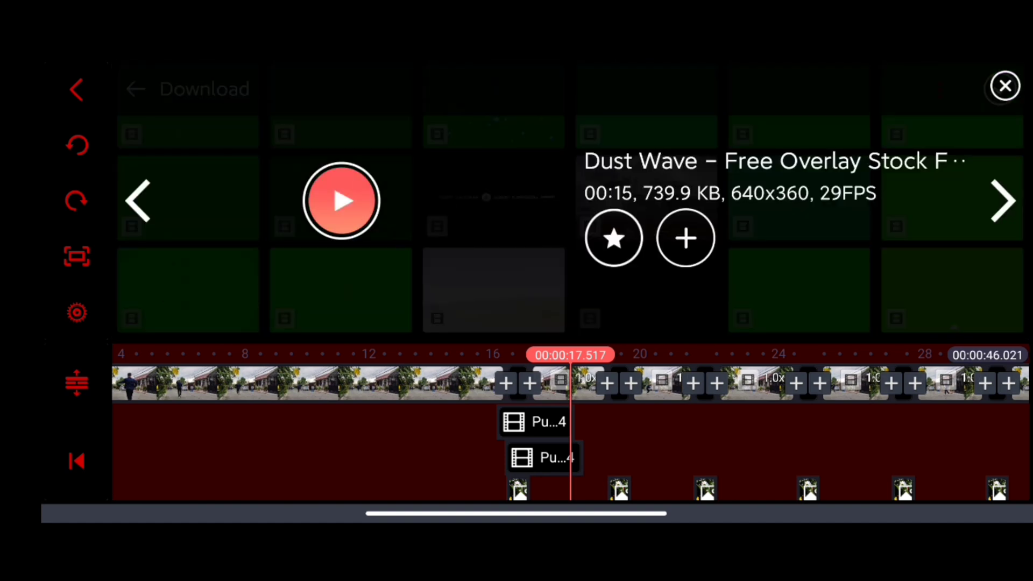
left_click(342, 202)
left_click(685, 238)
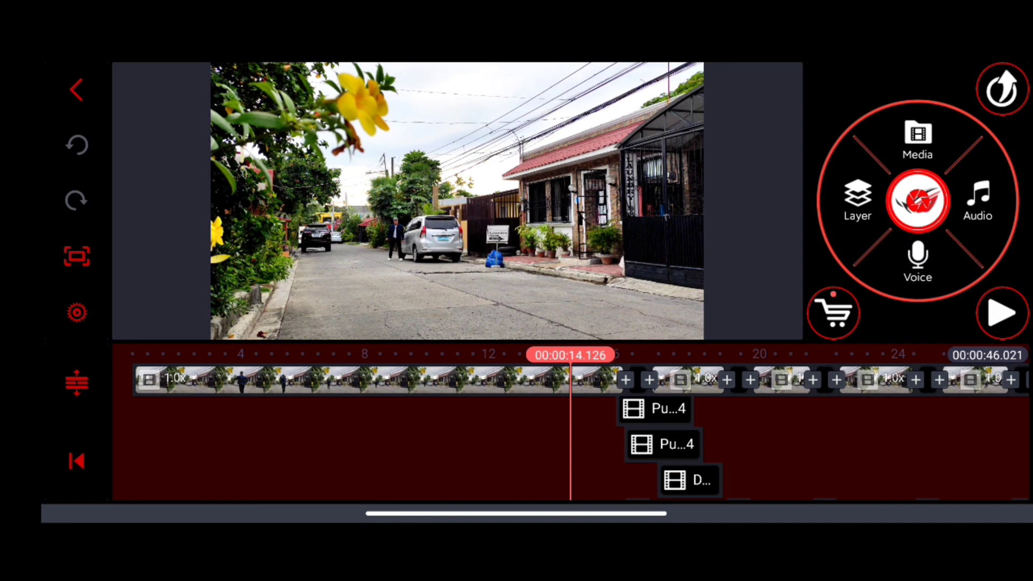
mouse_move(646, 380)
left_mouse_down()
mouse_move(541, 380)
mouse_move(634, 379)
mouse_move(580, 380)
left_mouse_up()
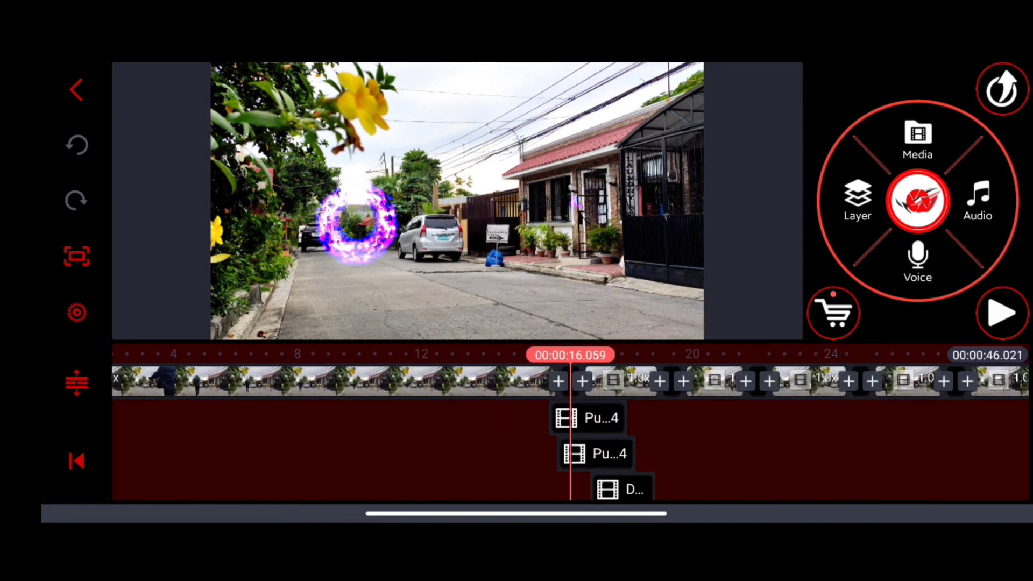
Delete the second purple portal layer, then undo to restore it.
left_click(587, 417)
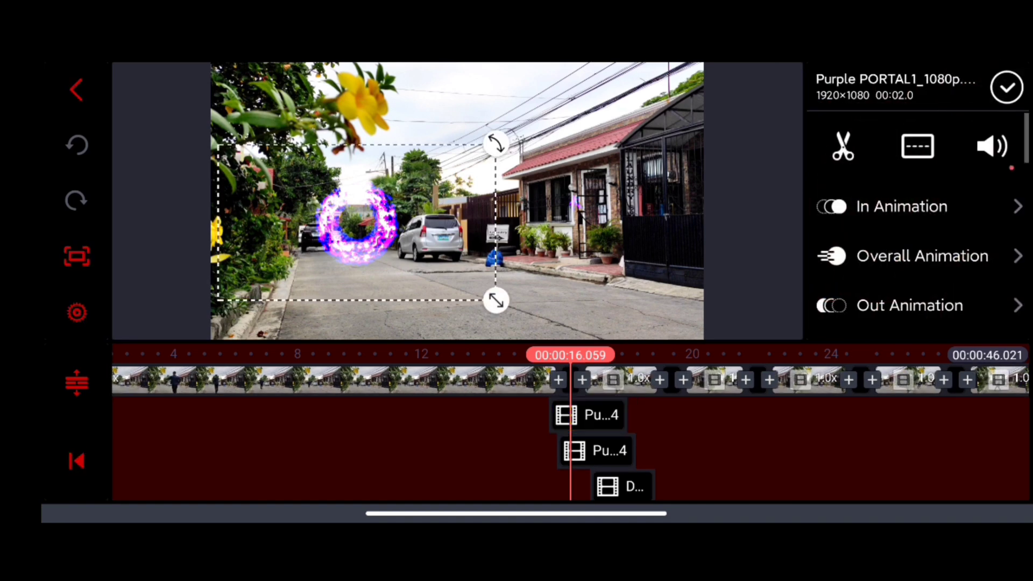
left_click_drag(597, 380, 578, 379)
left_click(570, 451)
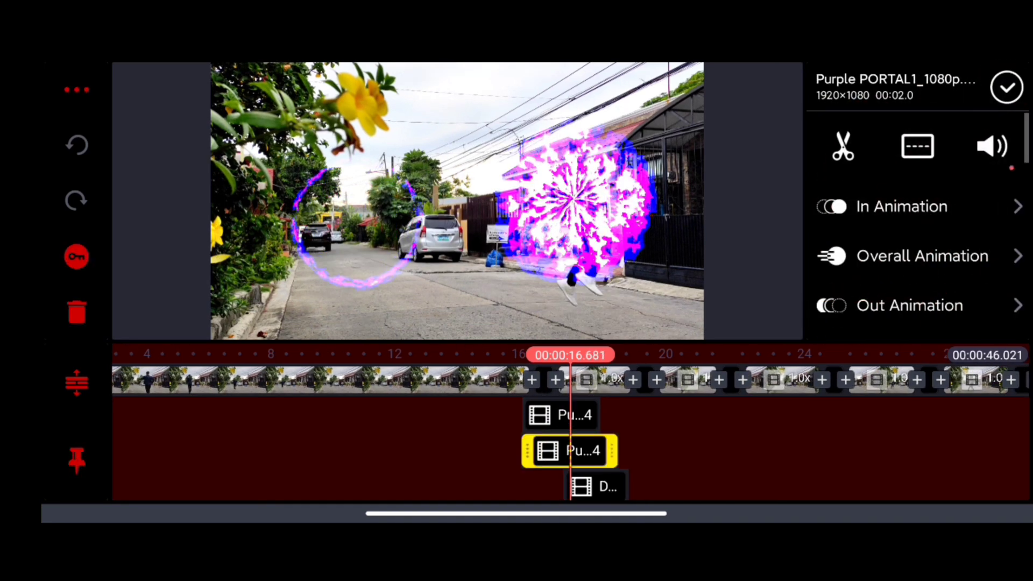
left_click(77, 307)
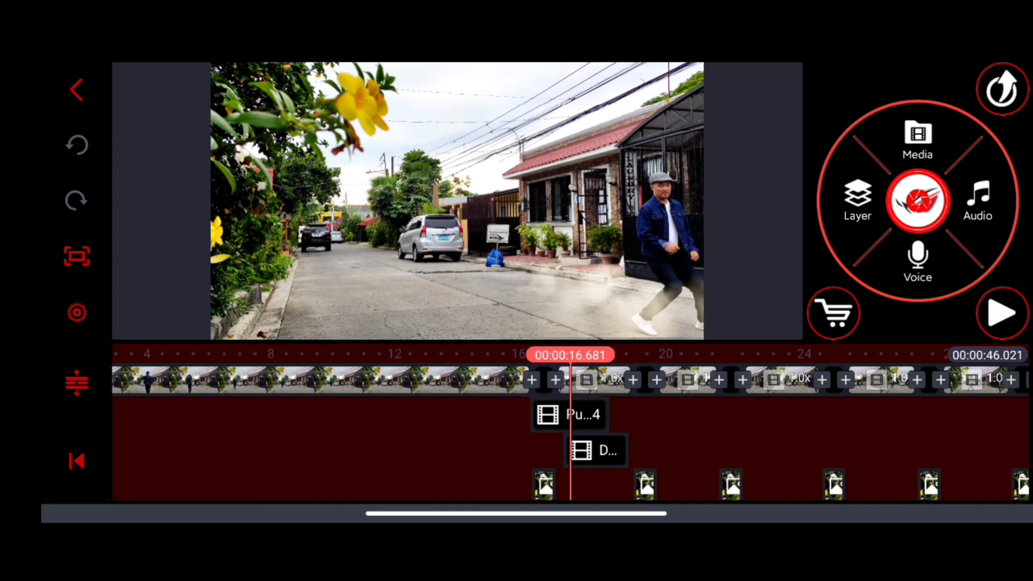
left_click(595, 452)
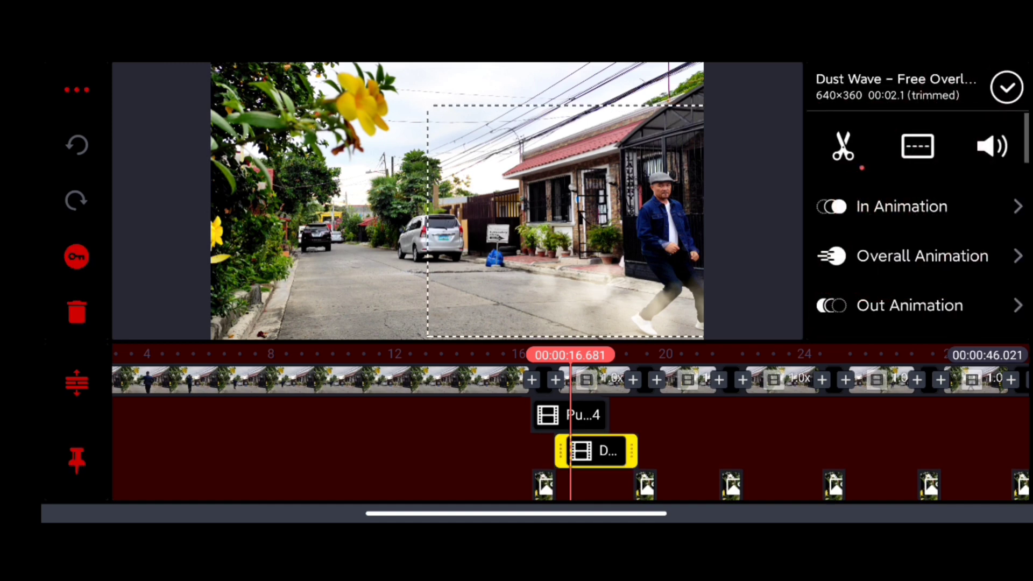
left_click_drag(614, 380, 565, 379)
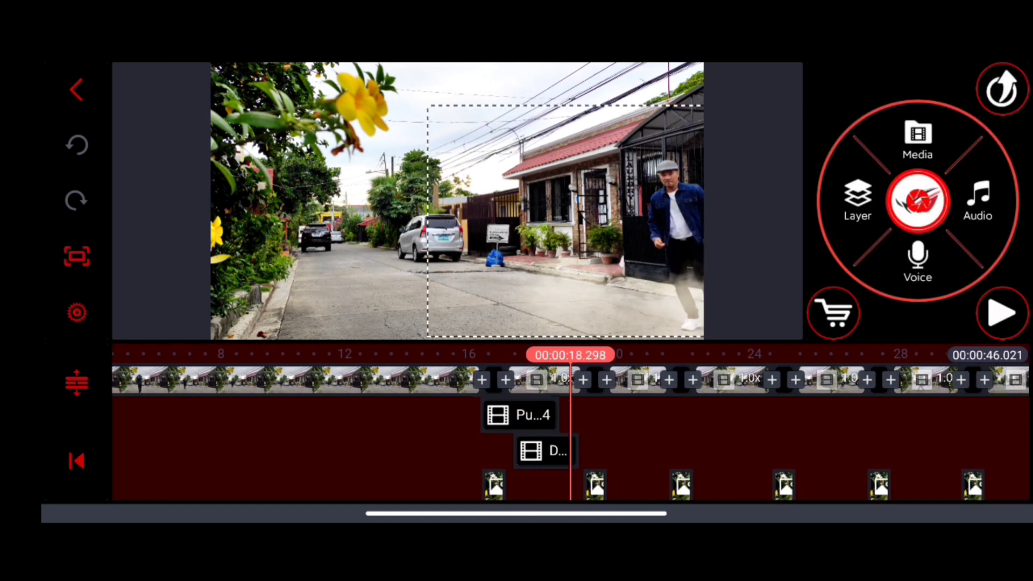
left_click(77, 146)
left_click_drag(404, 380, 541, 380)
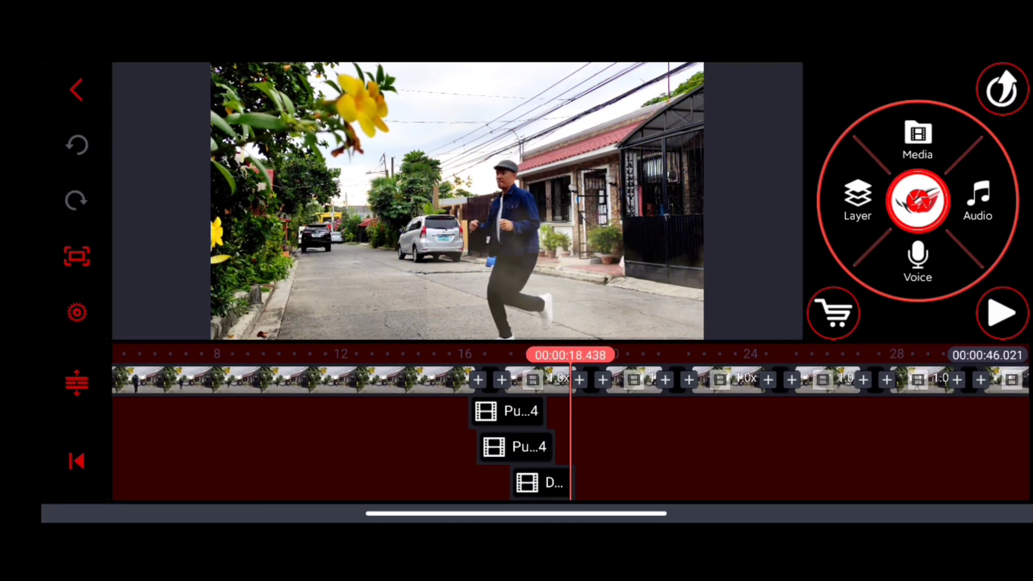
scroll(715, 480, "left", 5)
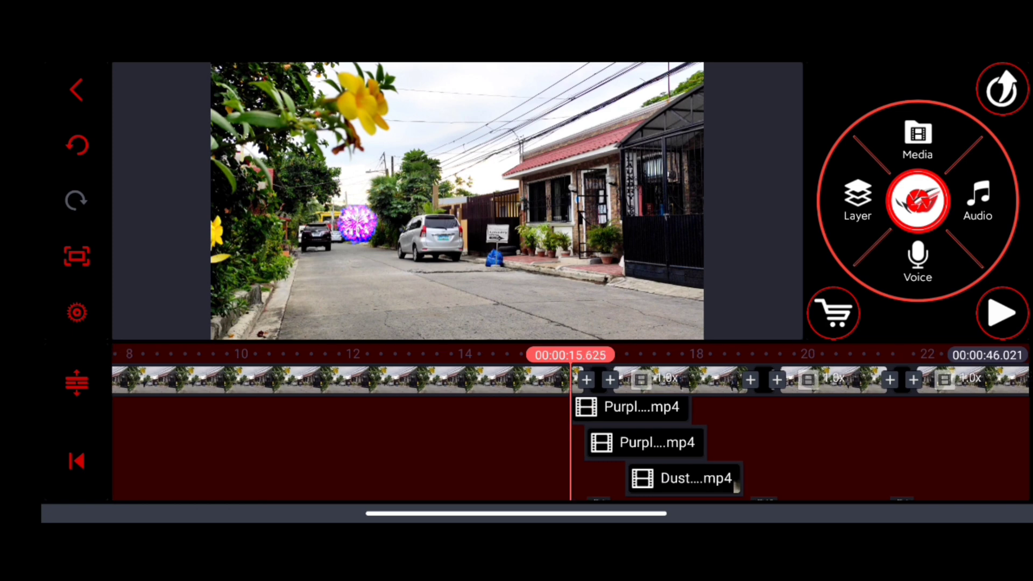
Add the Bulge effect from Pinch / Bulge as a layer at the playhead.
left_click(857, 202)
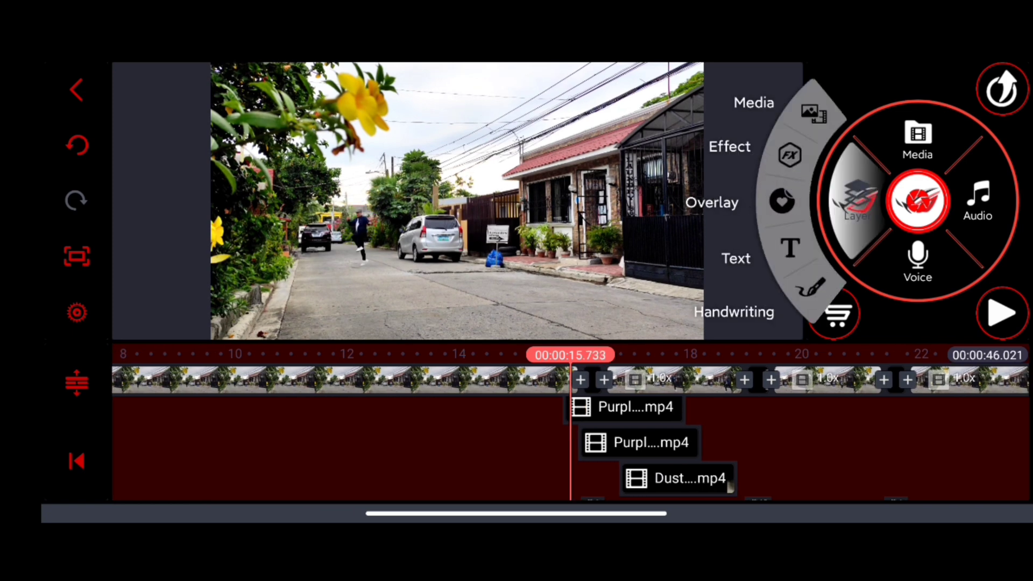
left_click(730, 146)
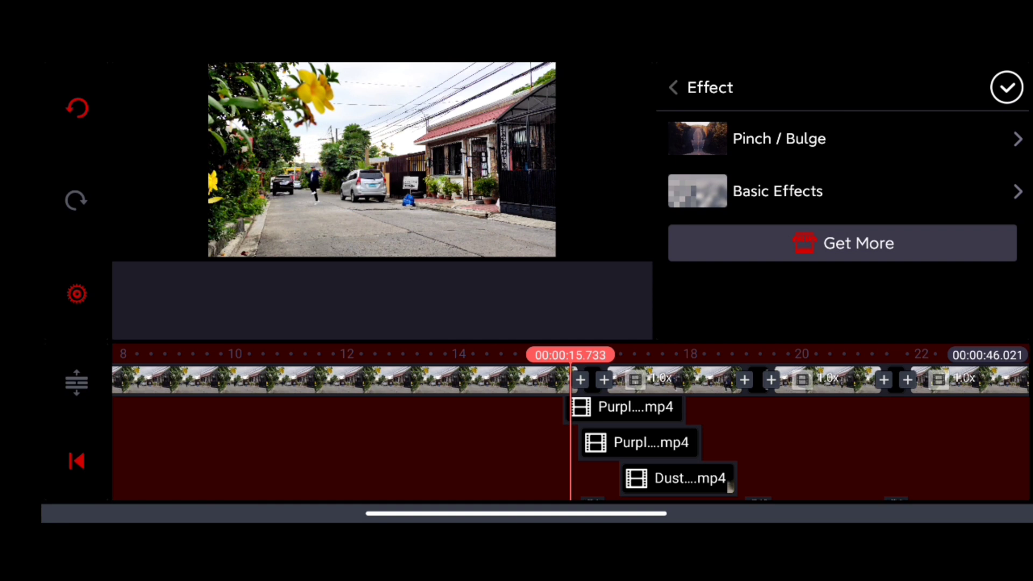
left_click(779, 138)
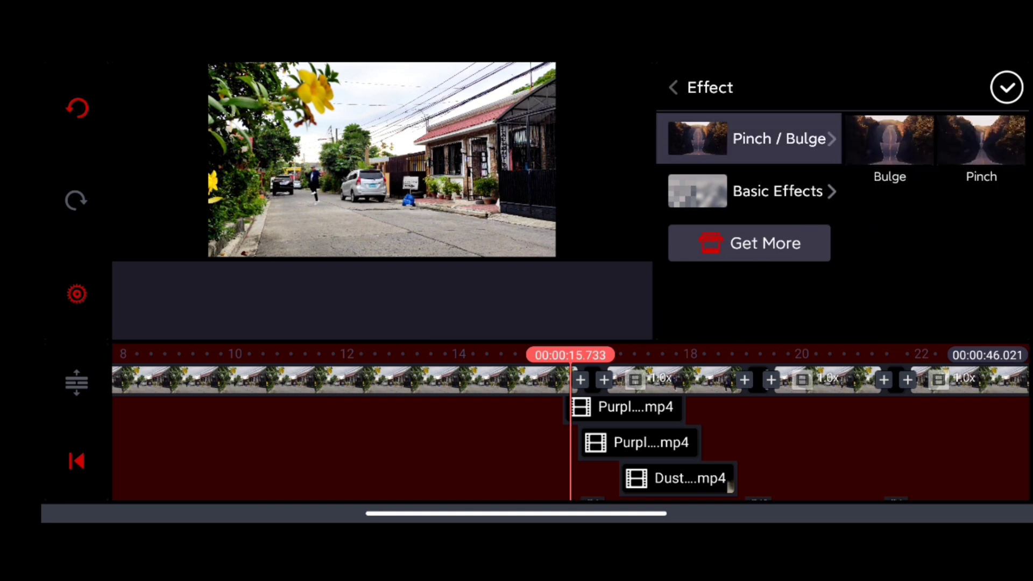
left_click(889, 139)
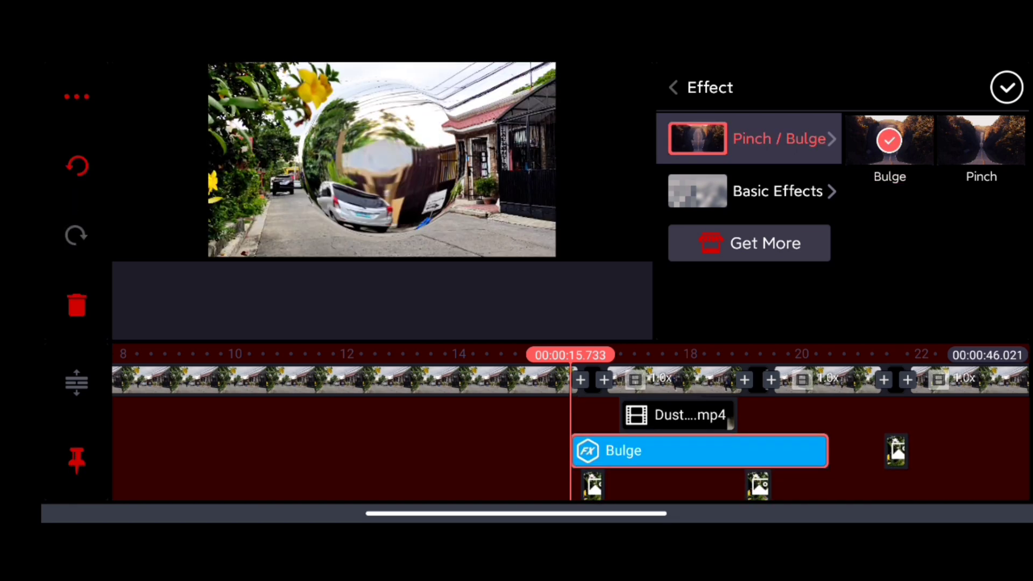
Select the Bulge layer, then shift and shrink its area down-left over the runner.
left_click(1007, 88)
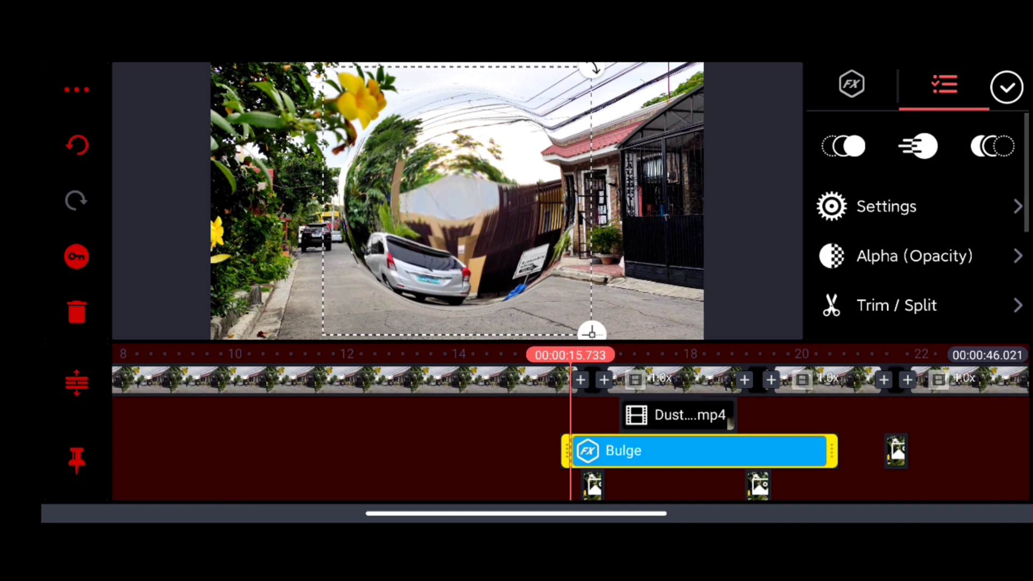
left_click_drag(457, 200, 423, 199)
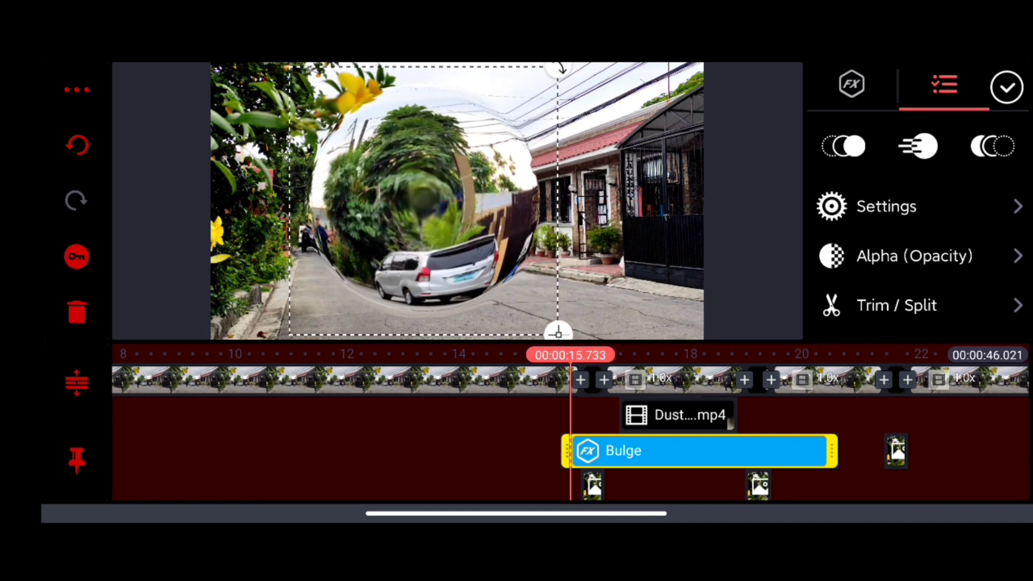
mouse_move(556, 333)
left_mouse_down()
mouse_move(496, 288)
mouse_move(496, 273)
left_mouse_up()
mouse_move(424, 200)
left_mouse_down()
mouse_move(447, 226)
mouse_move(363, 233)
mouse_move(359, 219)
left_mouse_up()
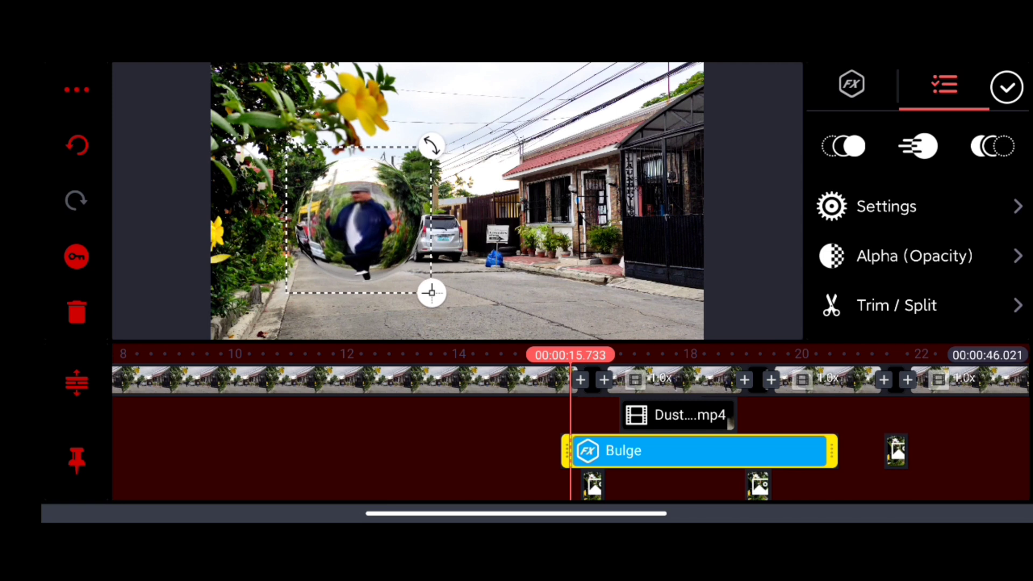
left_click_drag(432, 292, 427, 288)
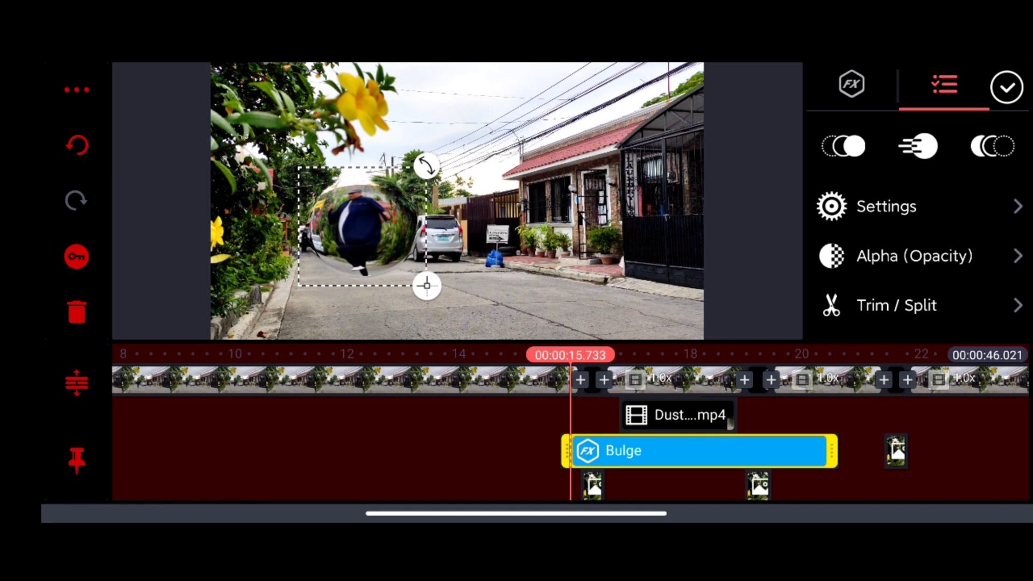
Move the bulge area onto the right-side house and enlarge it toward the lower-right.
left_click_drag(362, 227, 597, 211)
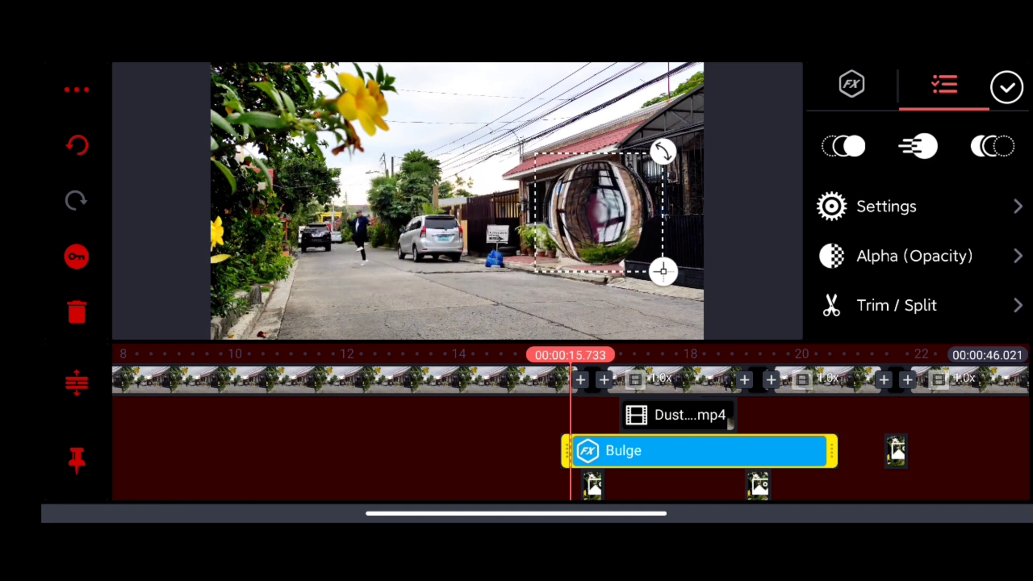
left_click_drag(662, 271, 703, 335)
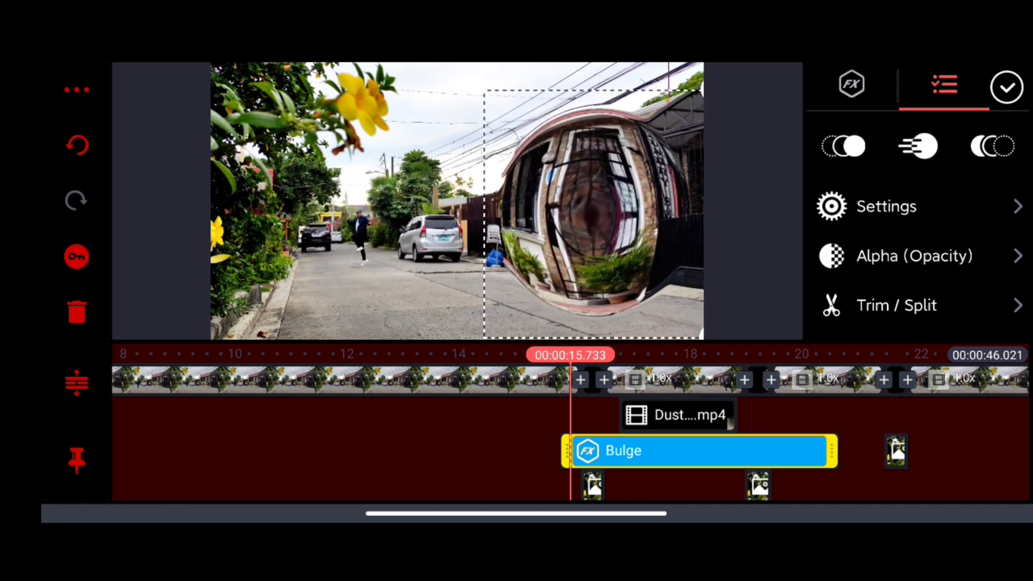
left_click_drag(593, 217, 583, 232)
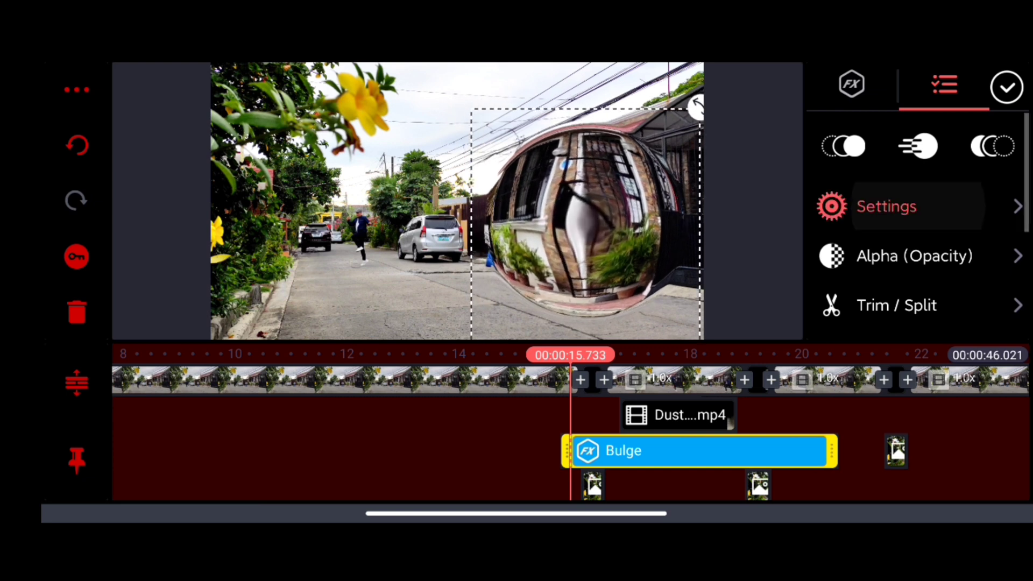
Lower the Bulge effect's strength to 3 in its settings and confirm.
left_click(887, 207)
mouse_move(925, 154)
left_mouse_down()
mouse_move(876, 154)
mouse_move(892, 154)
left_mouse_up()
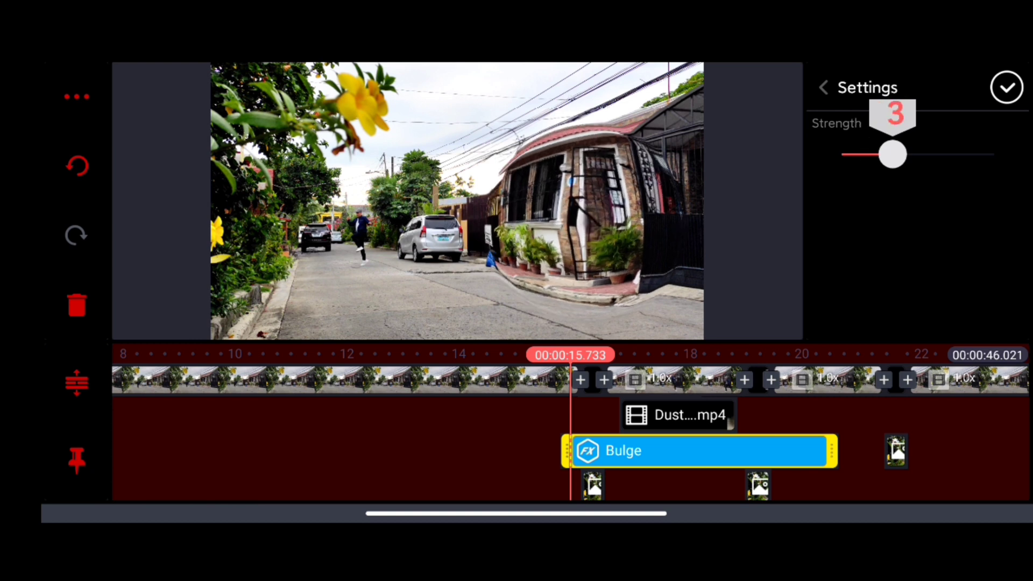
left_click(1006, 87)
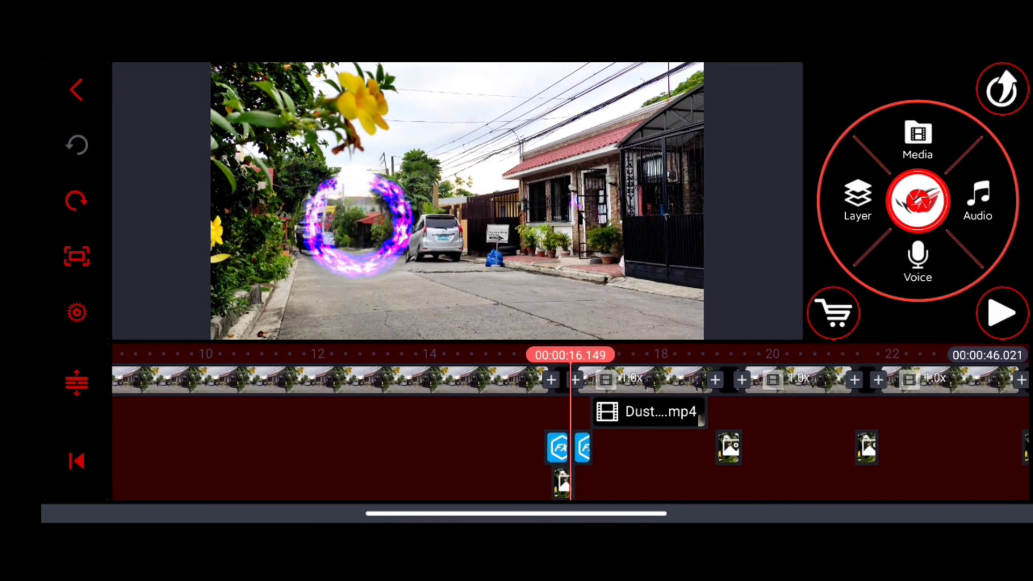
mouse_move(566, 452)
left_mouse_down()
mouse_move(515, 453)
mouse_move(727, 453)
left_mouse_up()
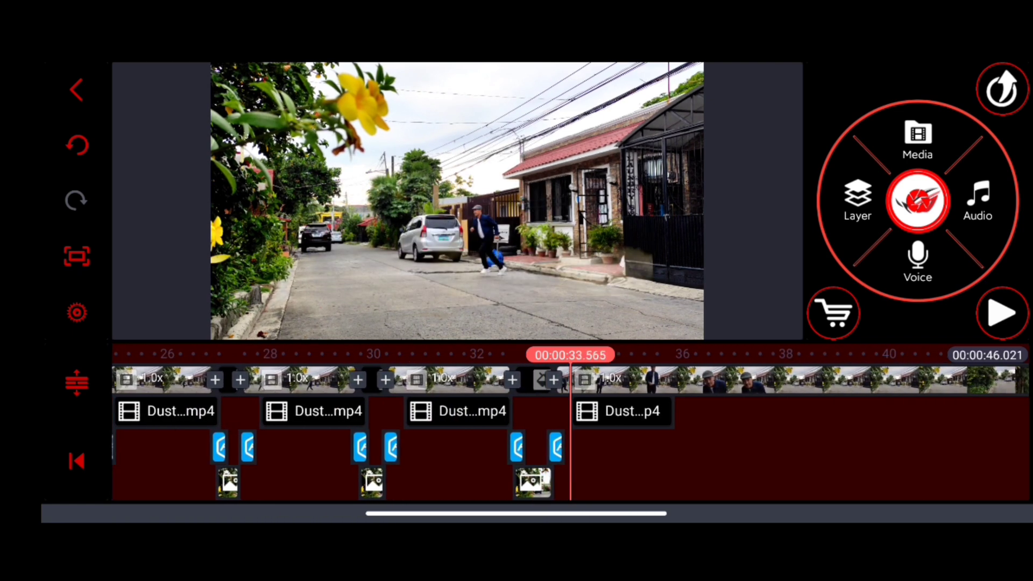
scroll(565, 427, "left", 5)
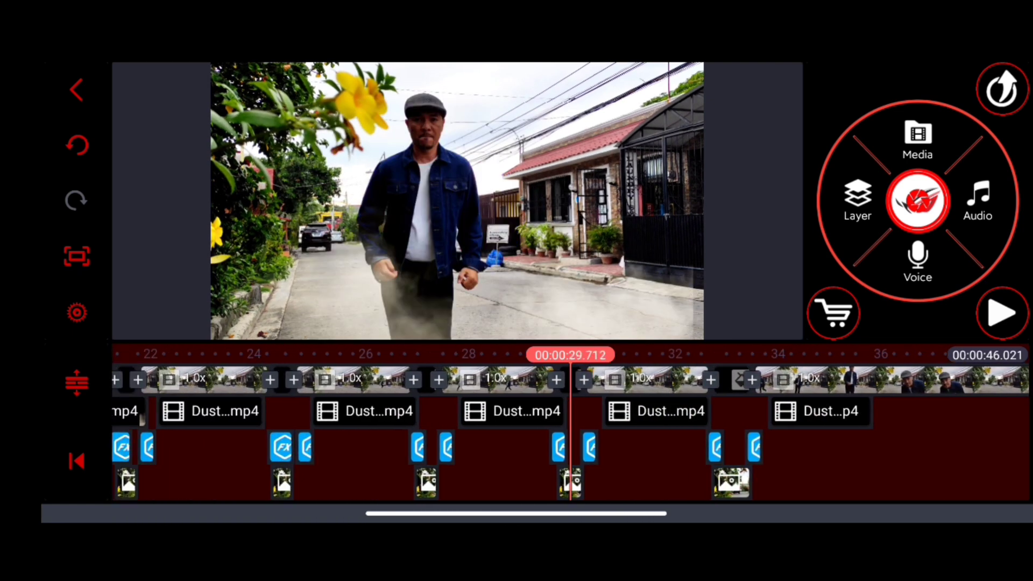
scroll(566, 428, "left", 5)
scroll(565, 428, "left", 3)
scroll(566, 428, "left", 3)
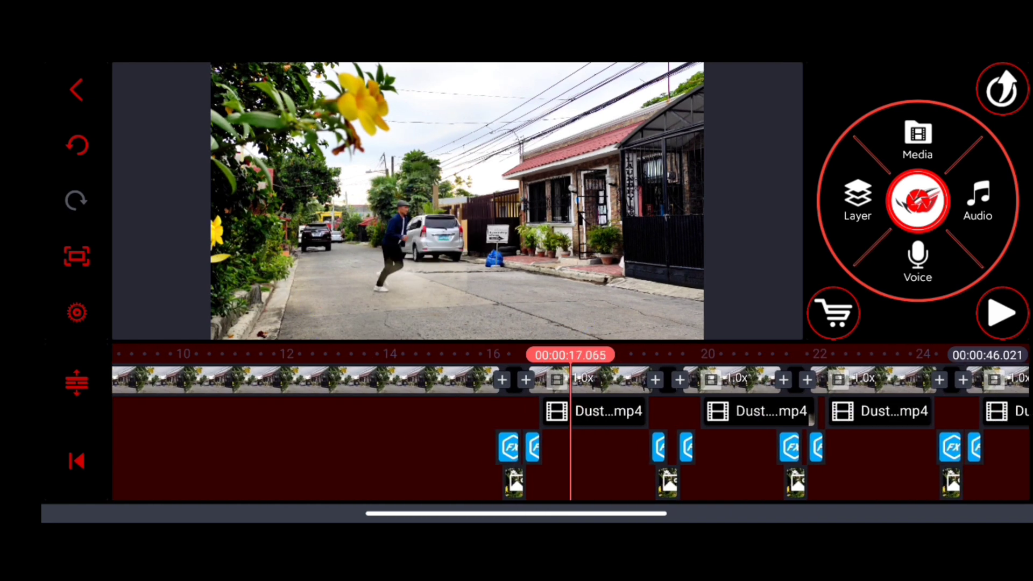
scroll(565, 427, "left", 2)
scroll(565, 427, "left", 1)
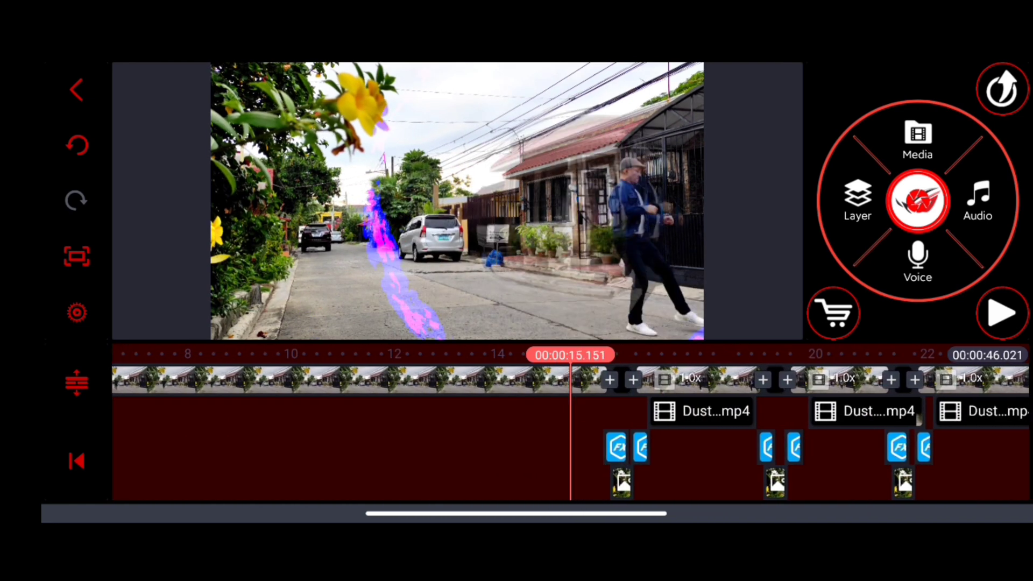
Browse the audio library's Downloaded Music folder and scroll its list to find a whoosh sound.
left_click(978, 202)
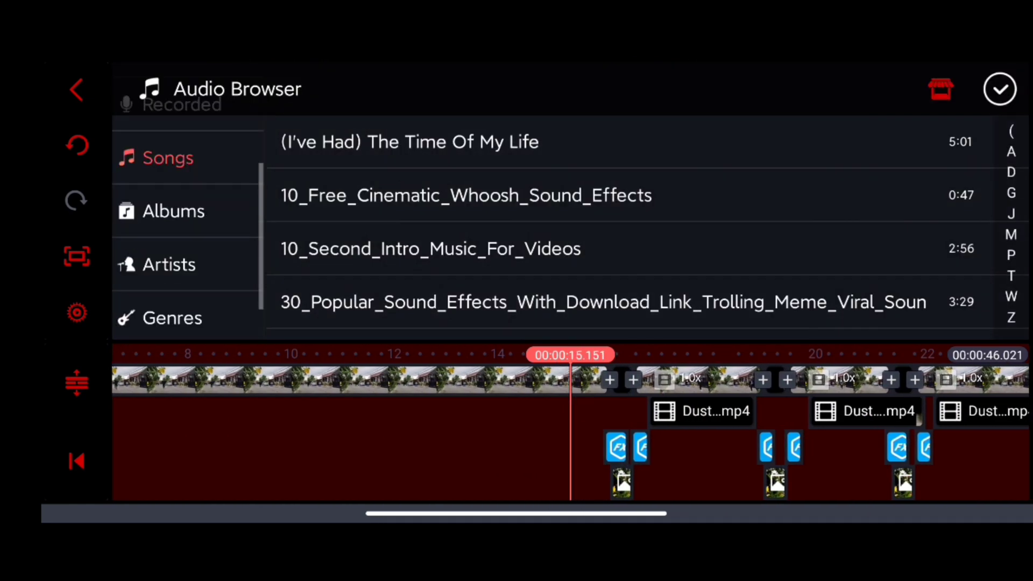
left_click(173, 314)
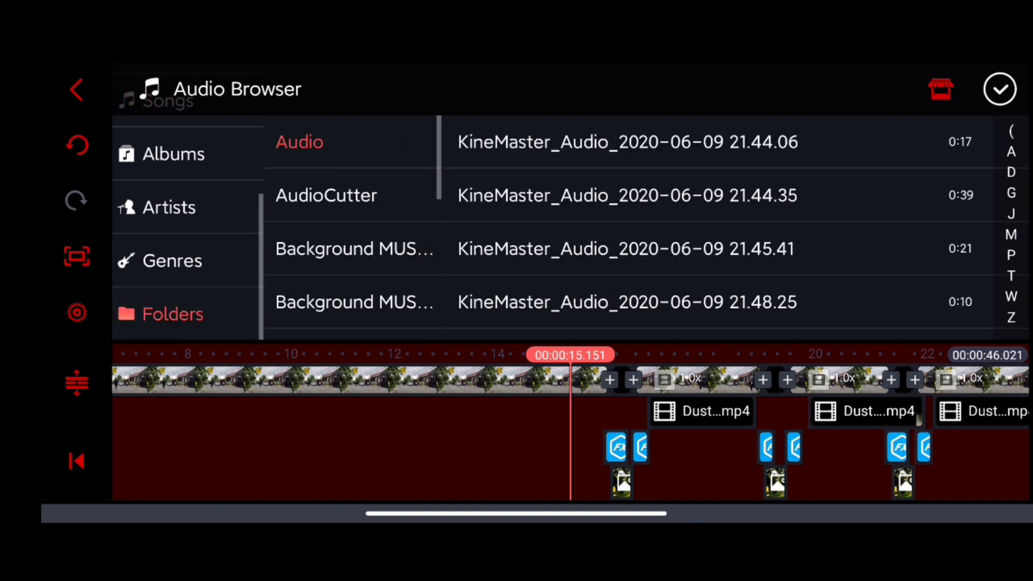
scroll(352, 226, "down", 3)
left_click(352, 241)
scroll(719, 226, "down", 1)
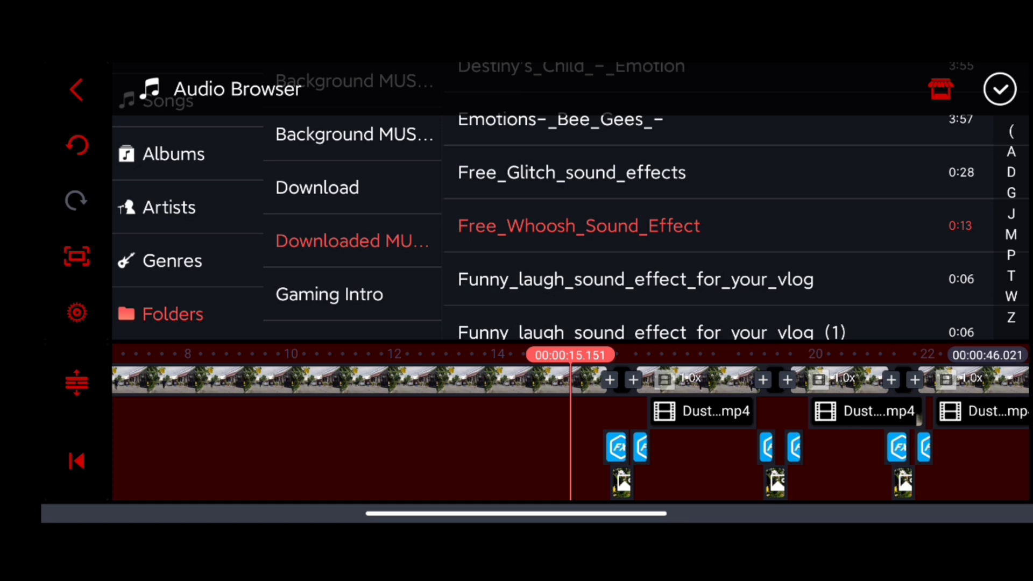
left_click_drag(579, 226, 579, 243)
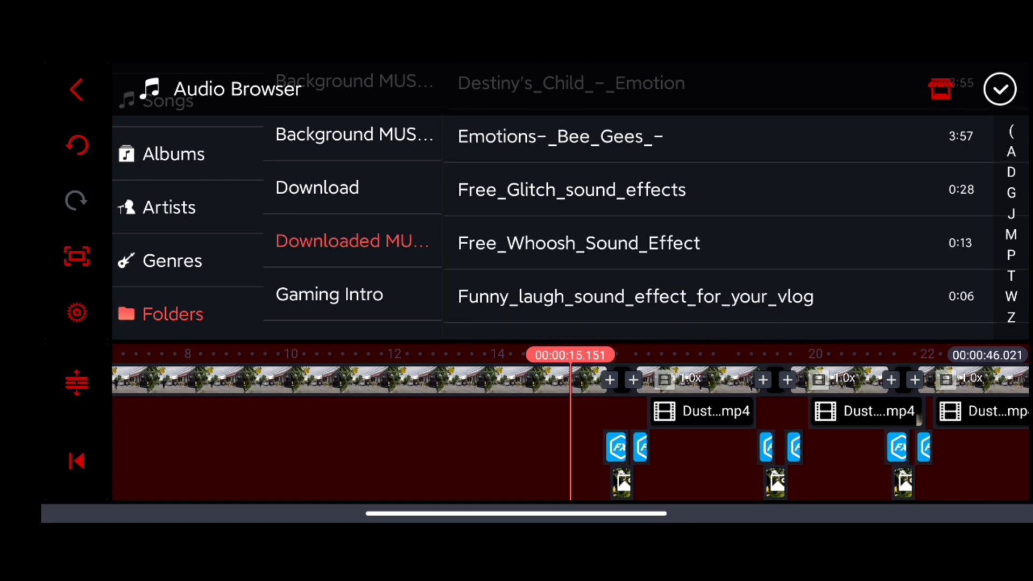
scroll(718, 226, "up", 5)
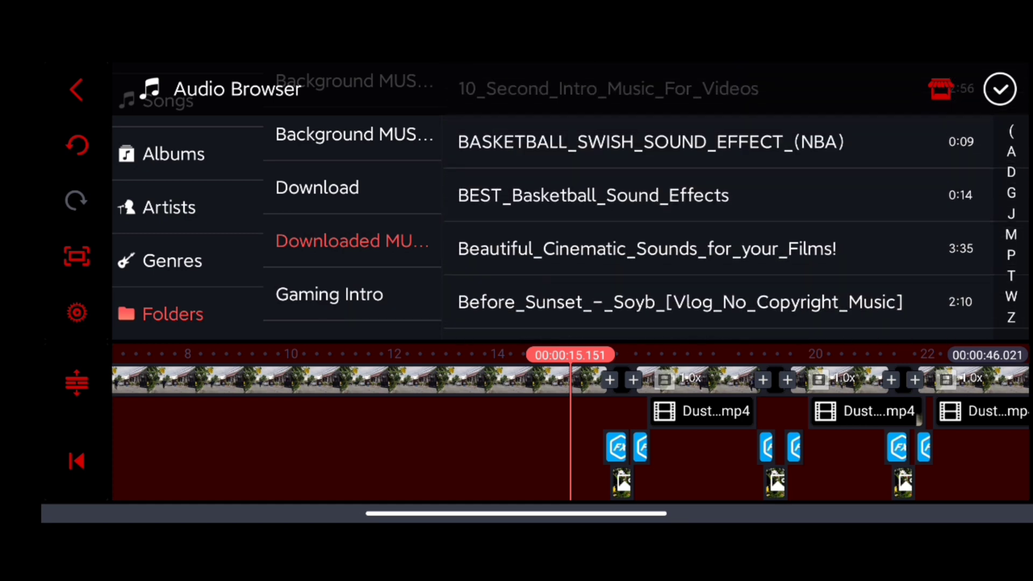
scroll(718, 226, "up", 2)
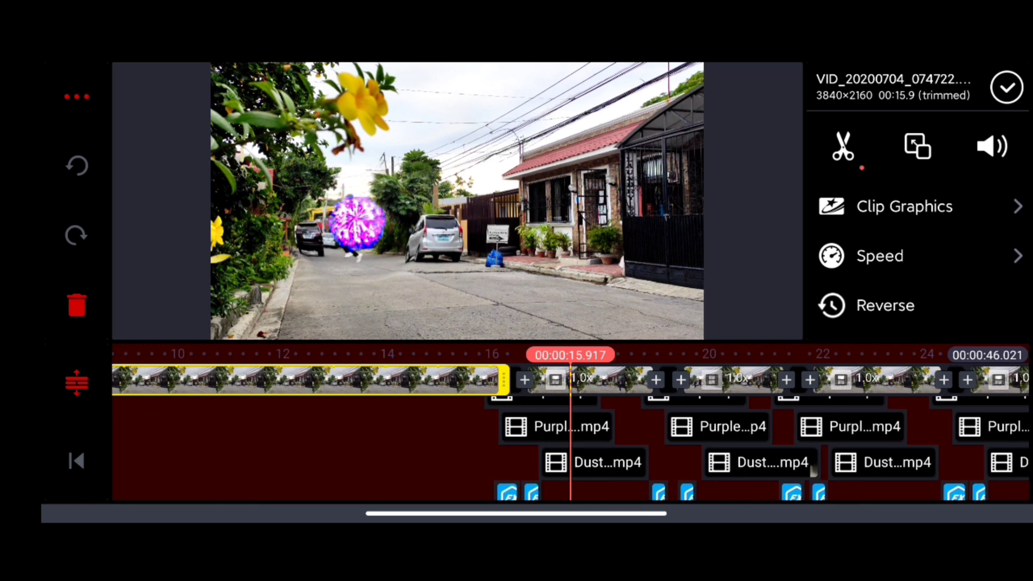
scroll(759, 448, "down", 2)
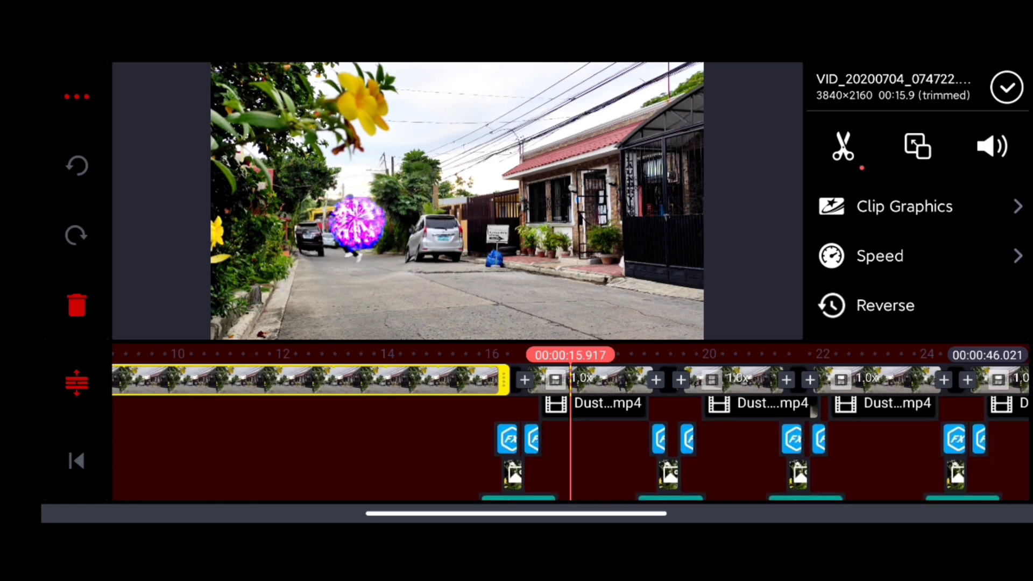
scroll(565, 448, "down", 2)
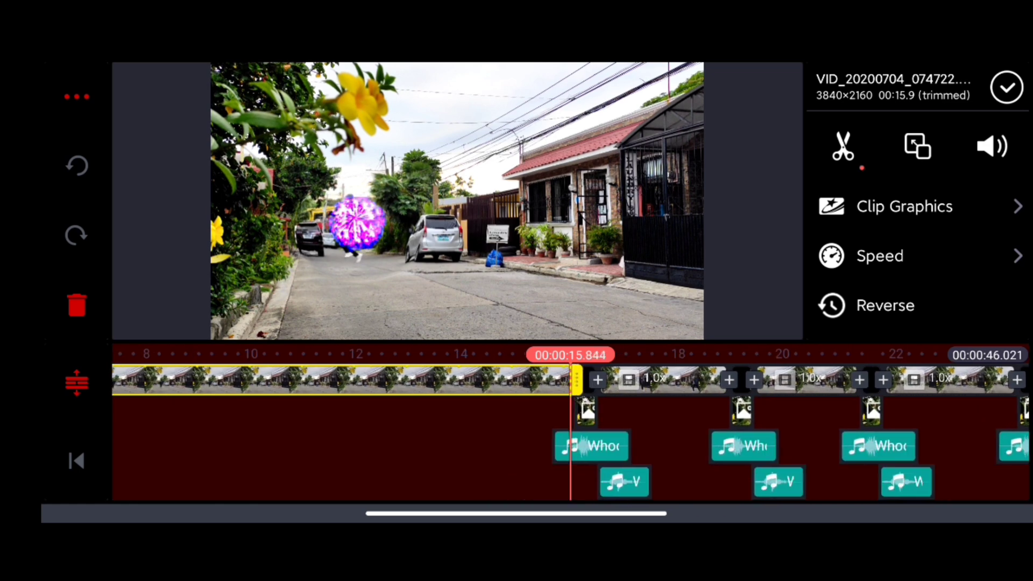
Deselect the clip and scroll the timeline past the whoosh clips at each teleport point.
left_click(1007, 87)
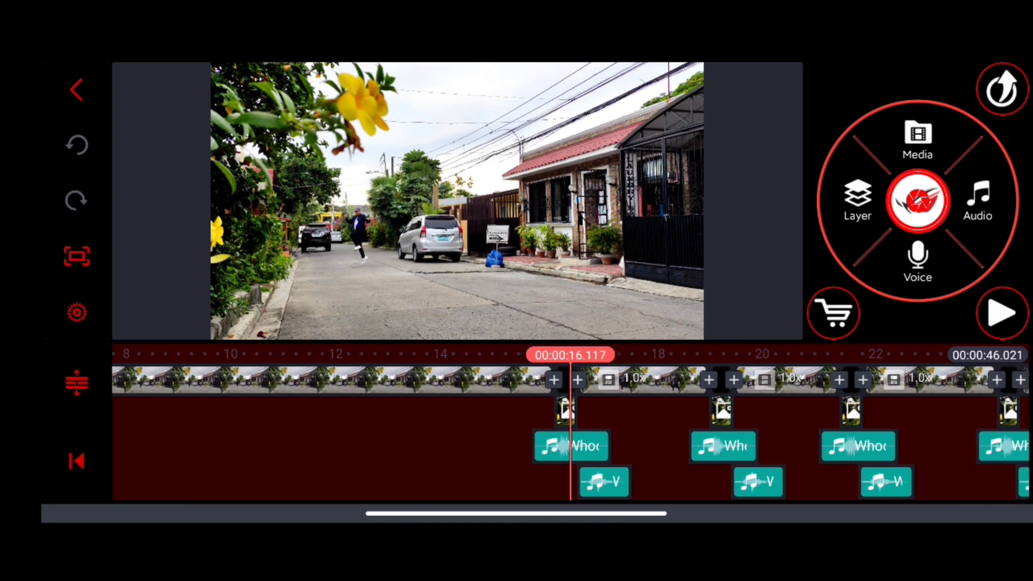
left_click_drag(646, 436, 416, 436)
mouse_move(646, 436)
left_mouse_down()
mouse_move(495, 436)
mouse_move(521, 436)
left_mouse_up()
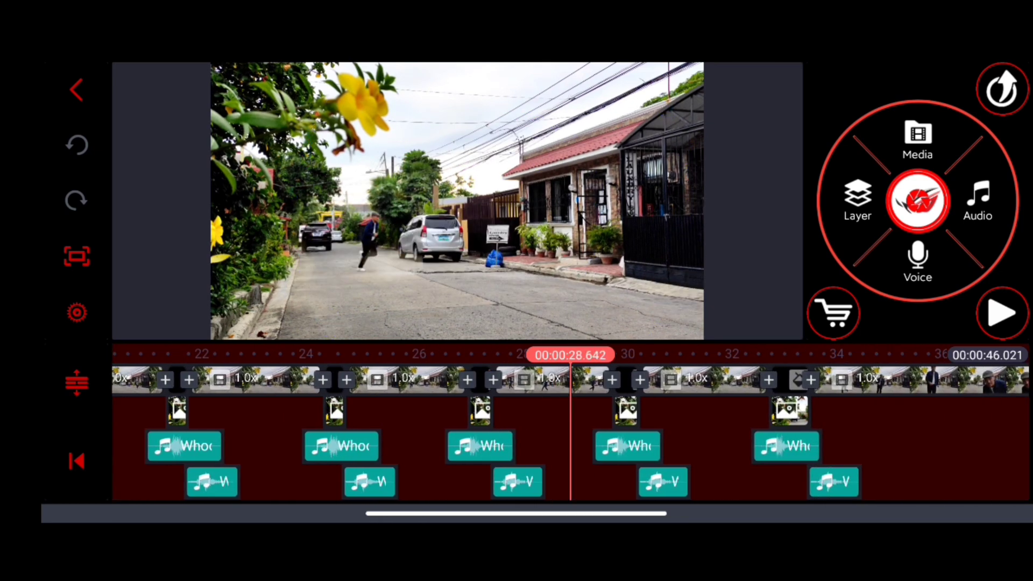